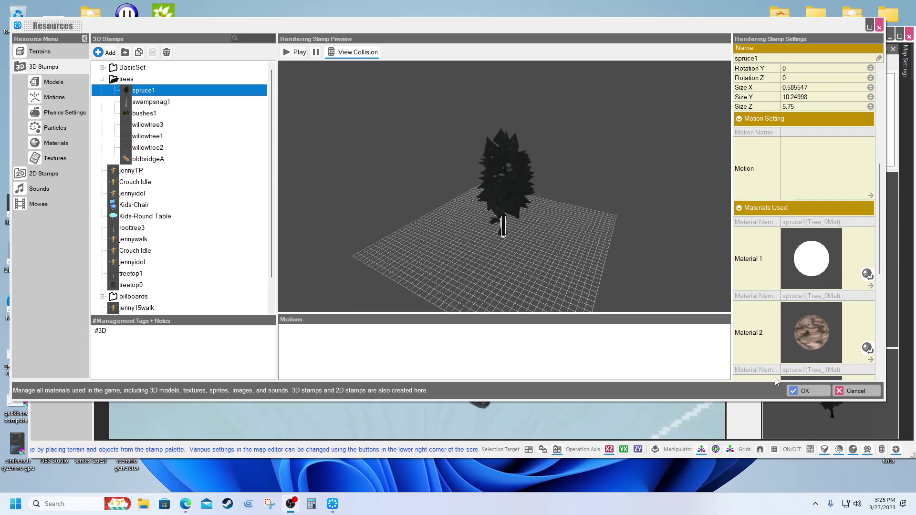
Step: Examine the spruce1 stamp's foliage and trunk up close in the rendering preview
{"action": "scroll", "coordinate": [529, 245], "scroll_direction": "up", "scroll_amount": 2}
{"action": "scroll", "coordinate": [530, 245], "scroll_direction": "up", "scroll_amount": 6}
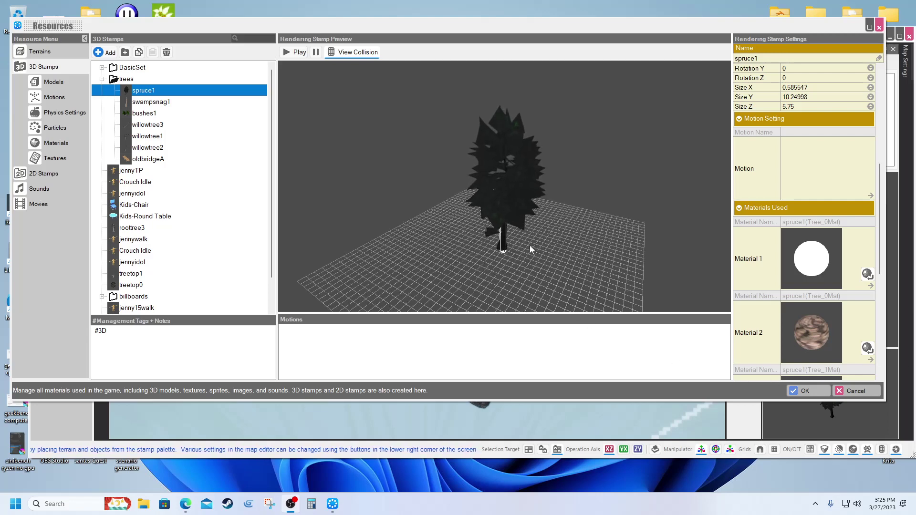
{"action": "scroll", "coordinate": [530, 246], "scroll_direction": "up", "scroll_amount": 5}
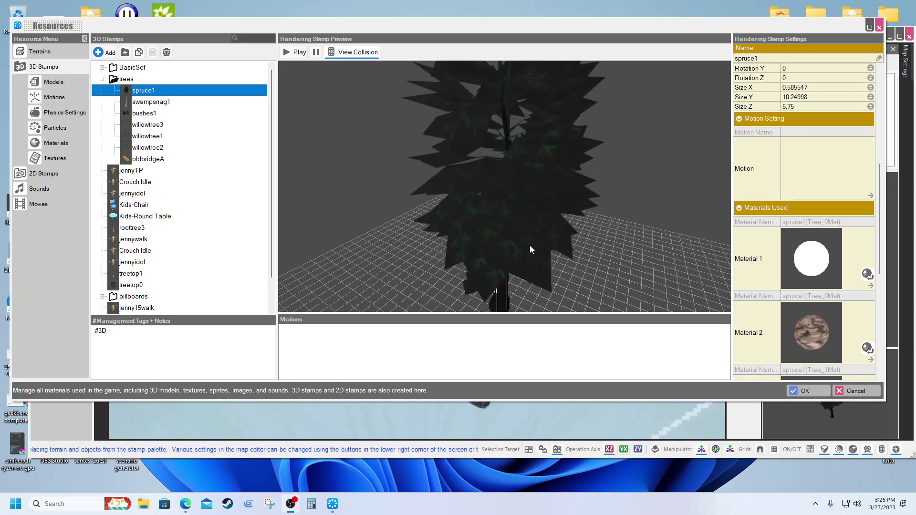
{"action": "scroll", "coordinate": [529, 243], "scroll_direction": "down", "scroll_amount": 8}
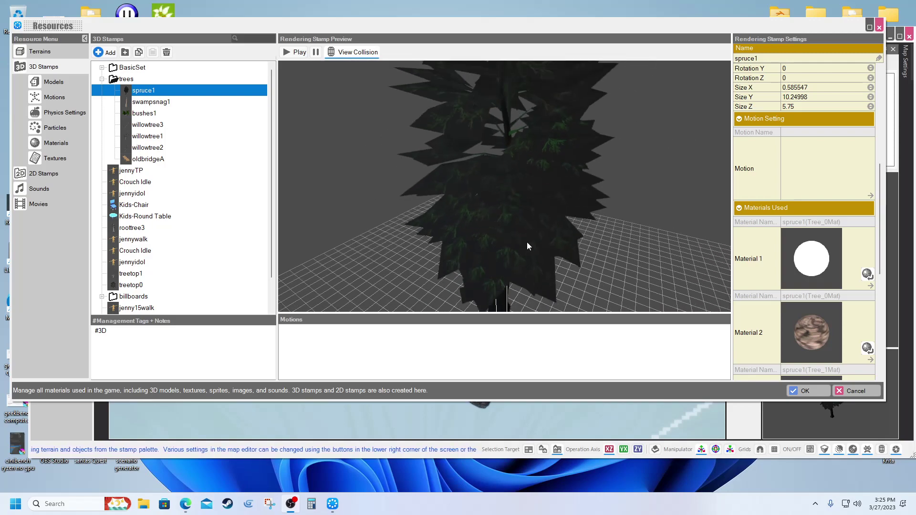
{"action": "scroll", "coordinate": [527, 240], "scroll_direction": "up", "scroll_amount": 3}
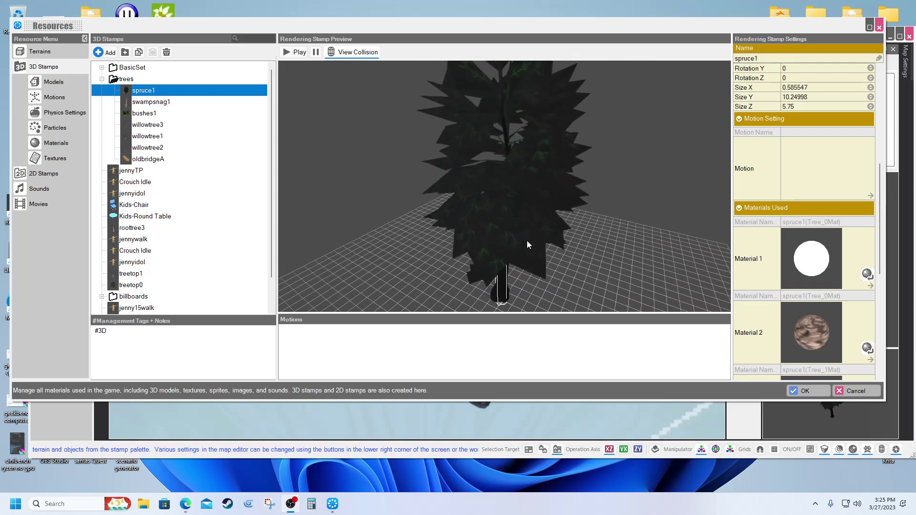
{"action": "scroll", "coordinate": [509, 276], "scroll_direction": "down", "scroll_amount": 2}
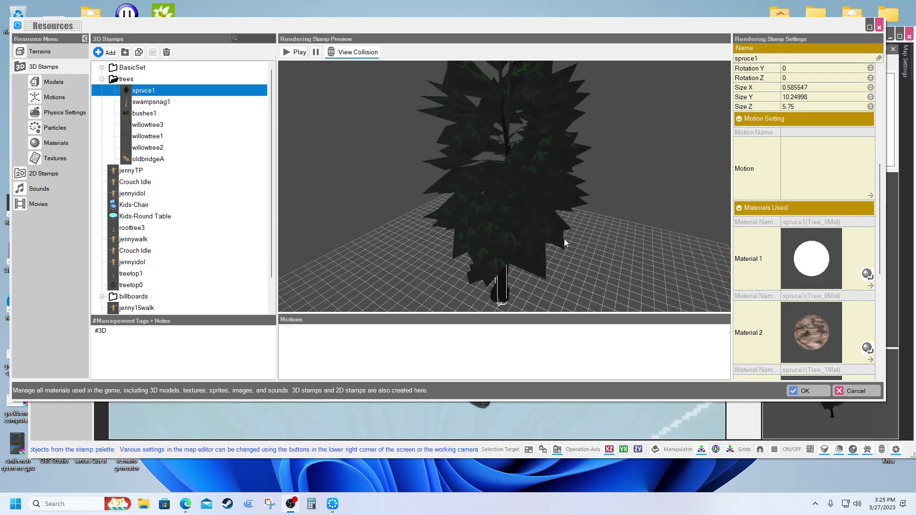
{"action": "scroll", "coordinate": [597, 272], "scroll_direction": "down", "scroll_amount": 1}
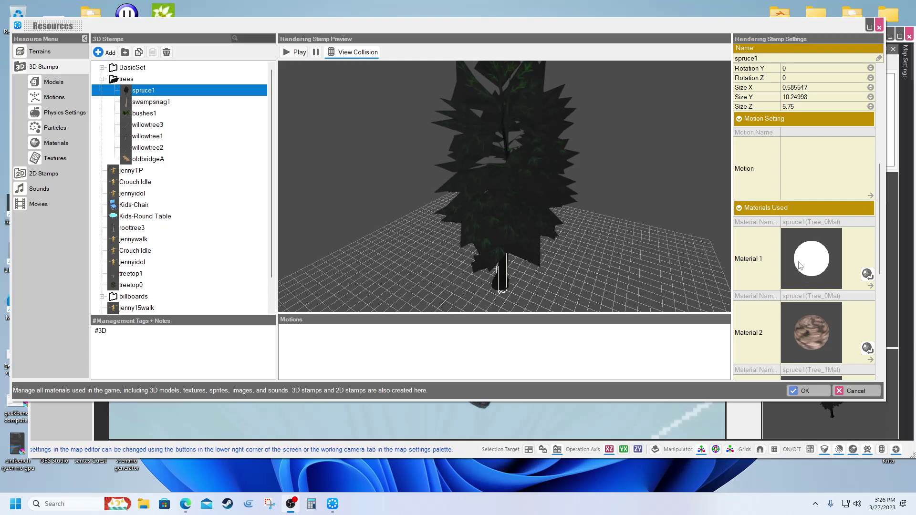
Step: Review the six materials used by the spruce1 stamp, comparing the plain white ones with the bark and branch ones
{"action": "scroll", "coordinate": [818, 269], "scroll_direction": "down", "scroll_amount": 1}
{"action": "scroll", "coordinate": [818, 268], "scroll_direction": "down", "scroll_amount": 8}
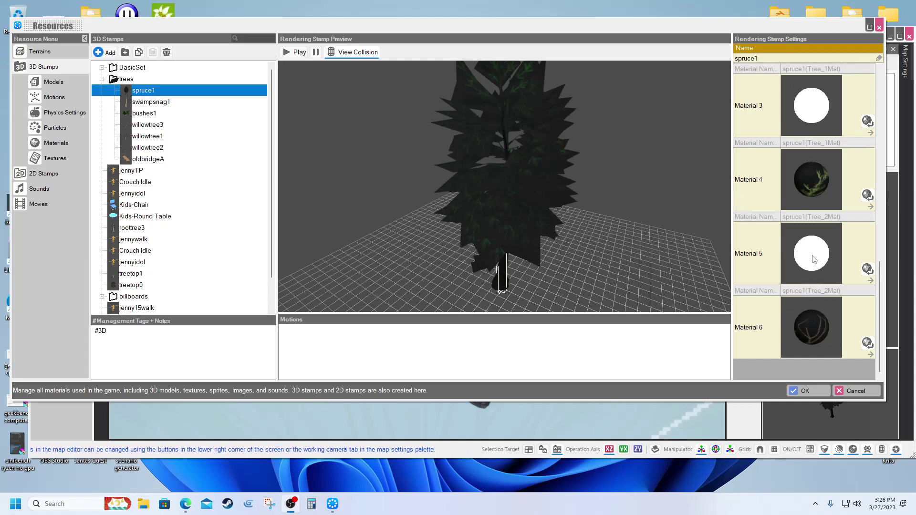
{"action": "scroll", "coordinate": [814, 259], "scroll_direction": "up", "scroll_amount": 8}
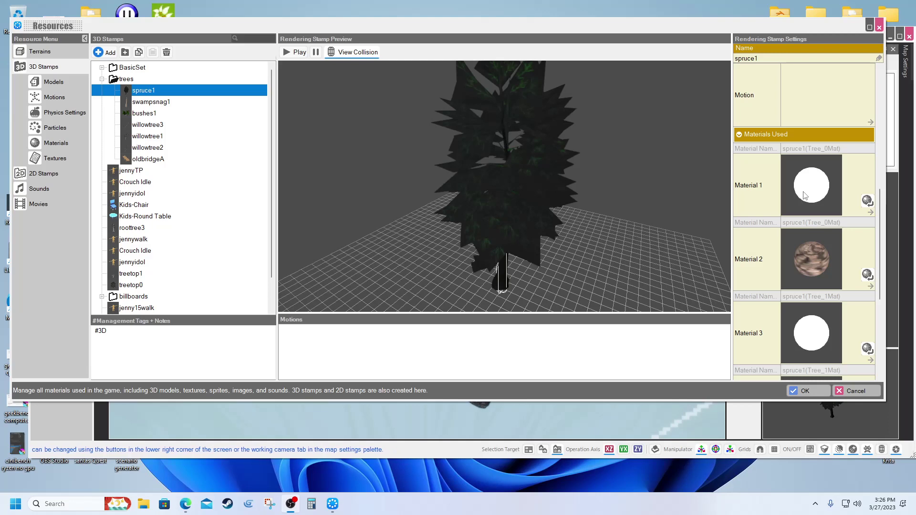
{"action": "scroll", "coordinate": [815, 231], "scroll_direction": "up", "scroll_amount": 2}
{"action": "scroll", "coordinate": [814, 231], "scroll_direction": "up", "scroll_amount": 2}
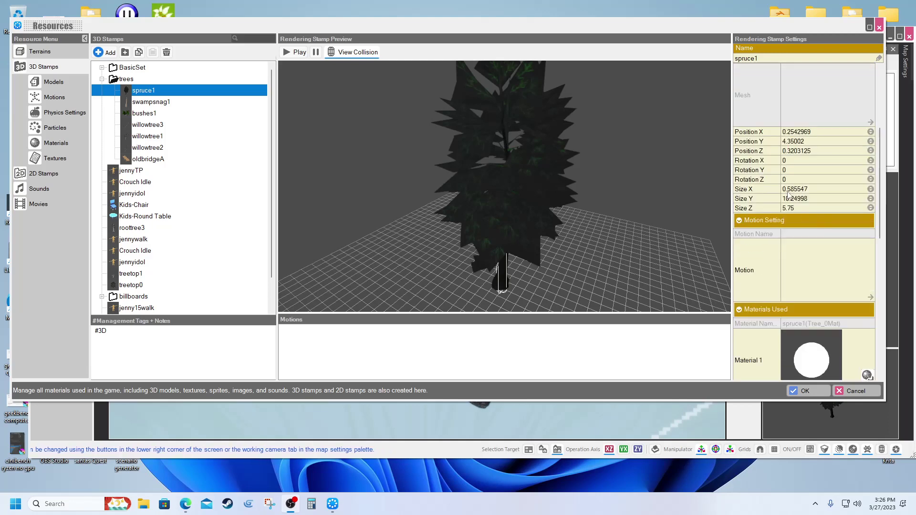
{"action": "scroll", "coordinate": [803, 237], "scroll_direction": "down", "scroll_amount": 2}
{"action": "scroll", "coordinate": [803, 237], "scroll_direction": "down", "scroll_amount": 1}
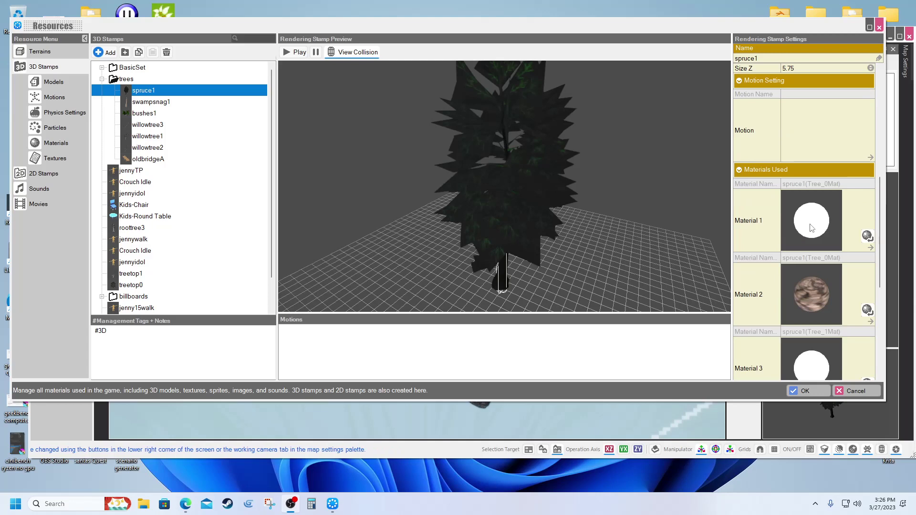
{"action": "scroll", "coordinate": [828, 236], "scroll_direction": "down", "scroll_amount": 4}
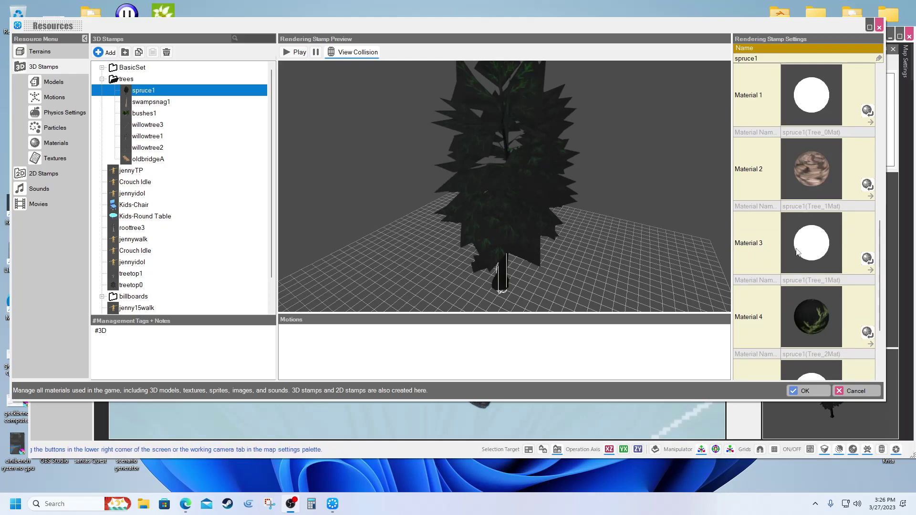
{"action": "scroll", "coordinate": [811, 310], "scroll_direction": "down", "scroll_amount": 3}
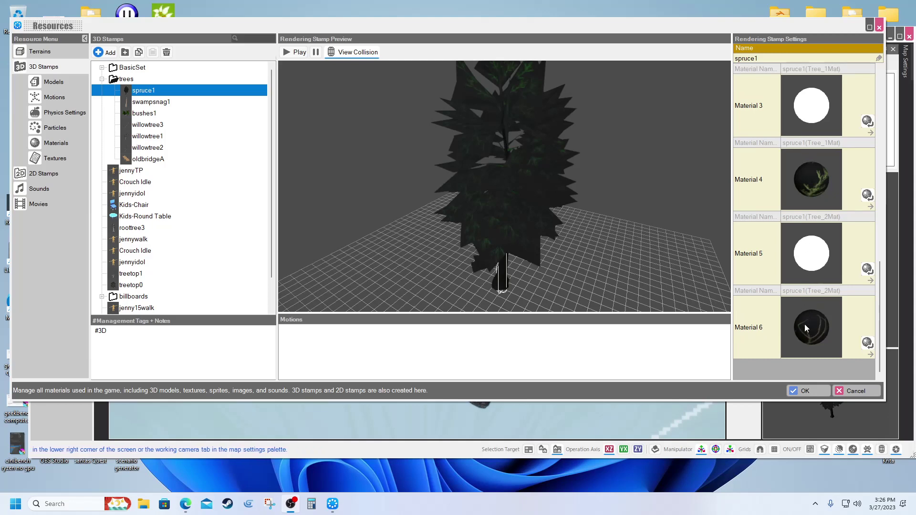
{"action": "scroll", "coordinate": [805, 324], "scroll_direction": "up", "scroll_amount": 5}
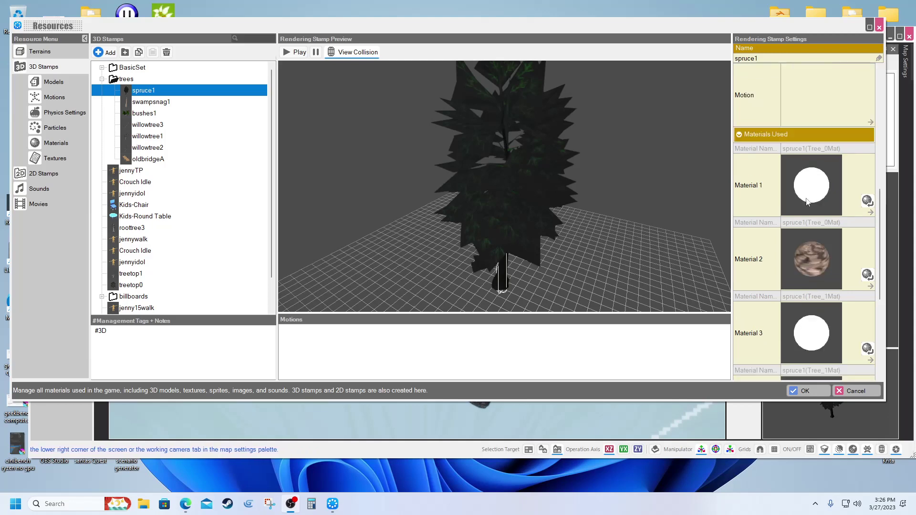
{"action": "scroll", "coordinate": [809, 200], "scroll_direction": "up", "scroll_amount": 2}
{"action": "scroll", "coordinate": [797, 277], "scroll_direction": "down", "scroll_amount": 5}
{"action": "scroll", "coordinate": [797, 277], "scroll_direction": "up", "scroll_amount": 3}
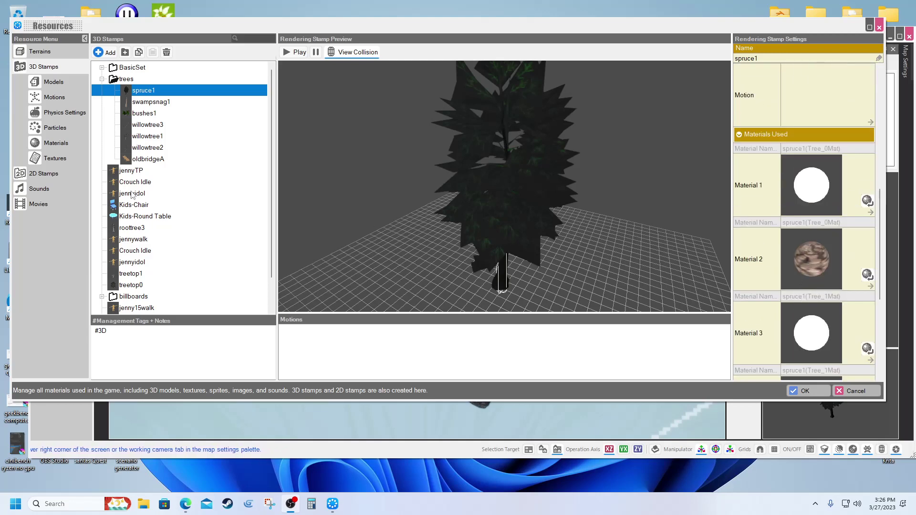
Step: Create a new folder named spruce in the Materials resources
{"action": "left_click", "coordinate": [52, 144]}
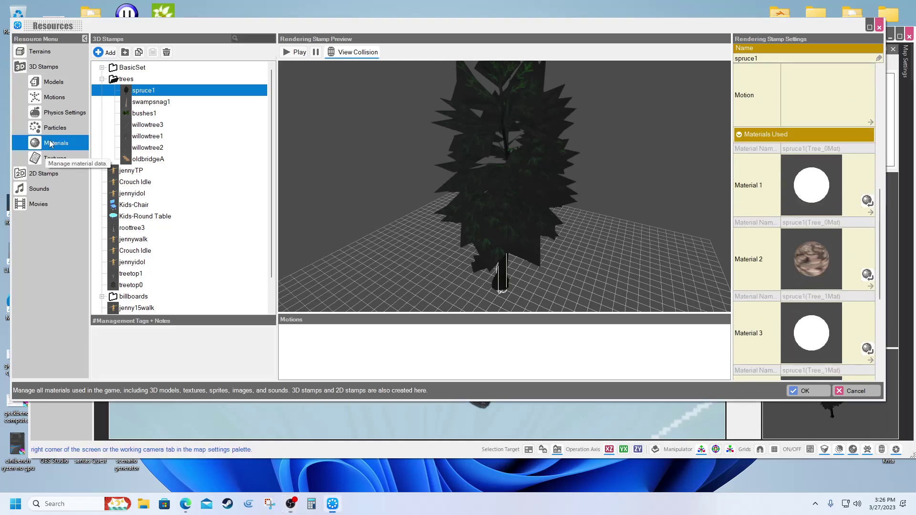
{"action": "scroll", "coordinate": [146, 244], "scroll_direction": "down", "scroll_amount": 15}
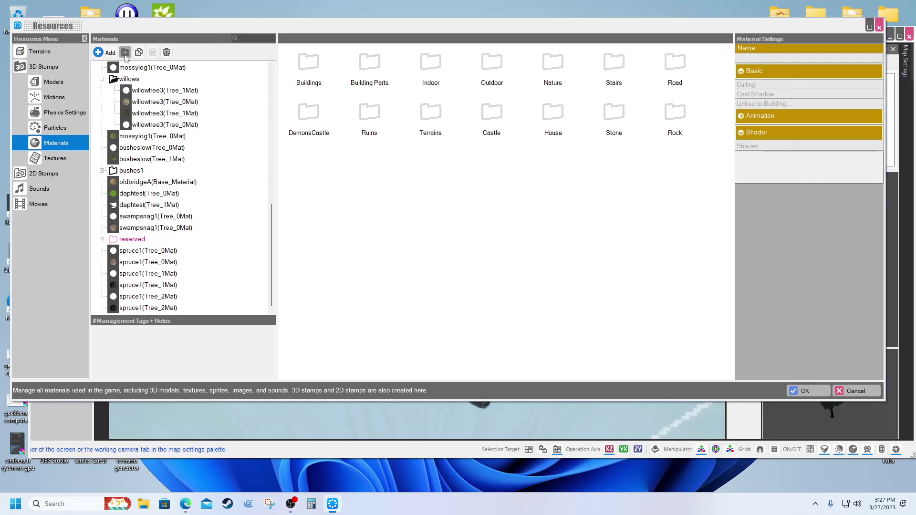
{"action": "left_click", "coordinate": [125, 54]}
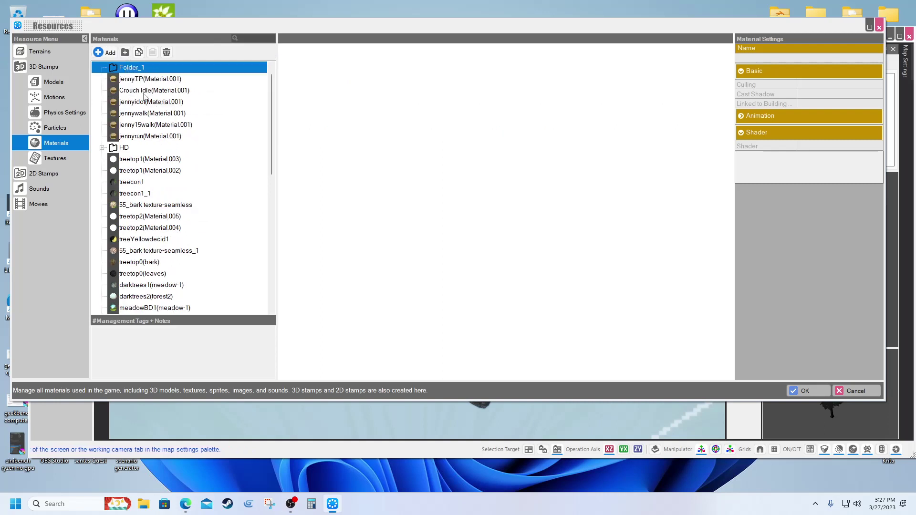
{"action": "left_click", "coordinate": [122, 67]}
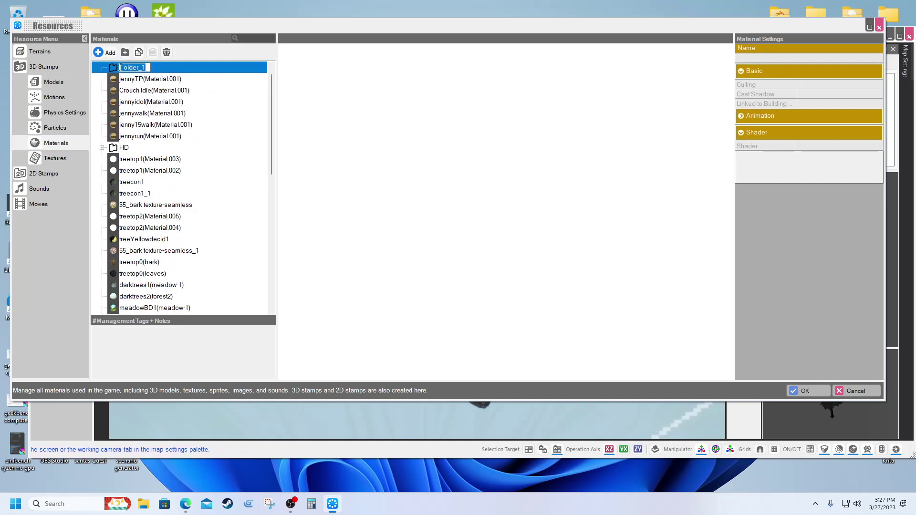
{"action": "type", "text": "sp"}
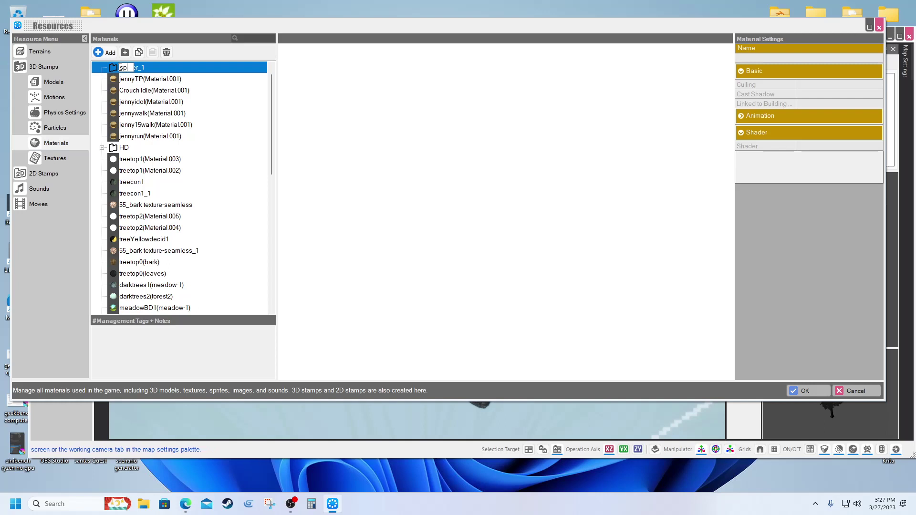
{"action": "type", "text": "ruce"}
{"action": "key", "text": "Return"}
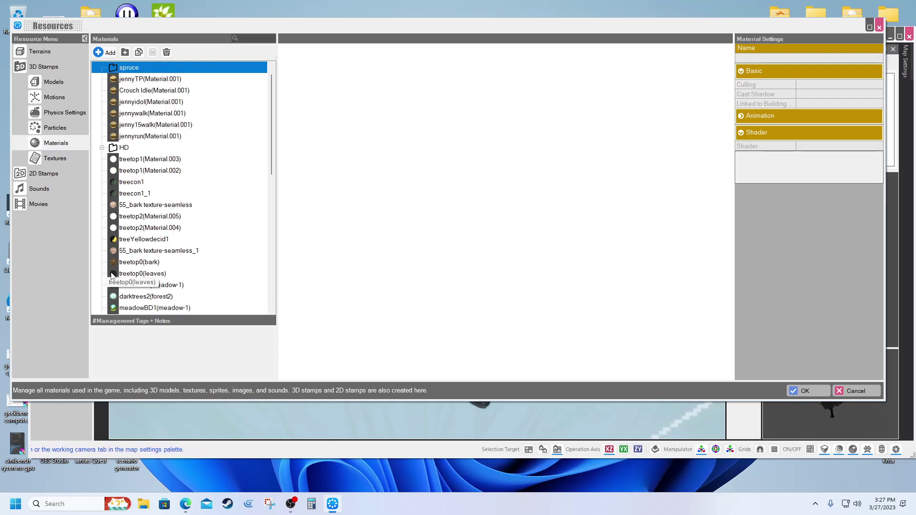
Step: Move the spruce folder just above the spruce1 materials and put all six spruce1 materials into it
{"action": "scroll", "coordinate": [134, 264], "scroll_direction": "down", "scroll_amount": 3}
{"action": "scroll", "coordinate": [133, 264], "scroll_direction": "down", "scroll_amount": 2}
{"action": "scroll", "coordinate": [134, 264], "scroll_direction": "up", "scroll_amount": 6}
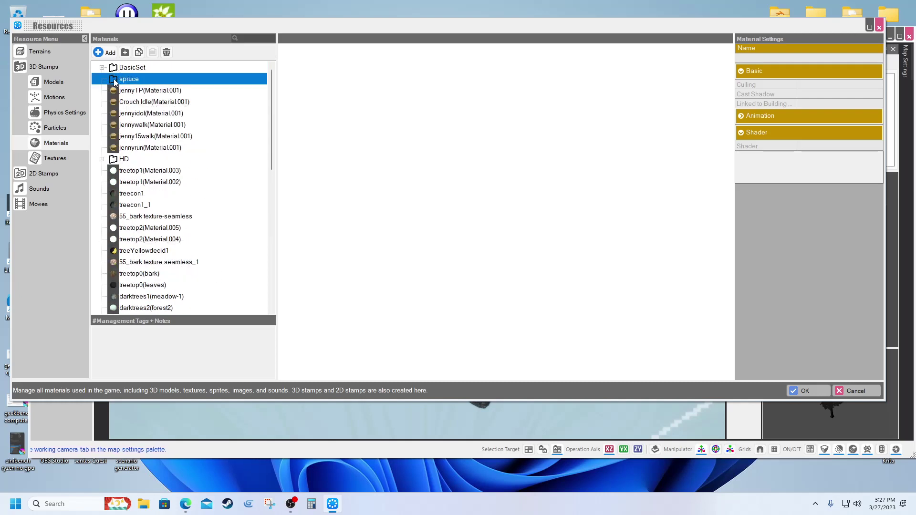
{"action": "left_click_drag", "start_coordinate": [116, 82], "coordinate": [117, 250]}
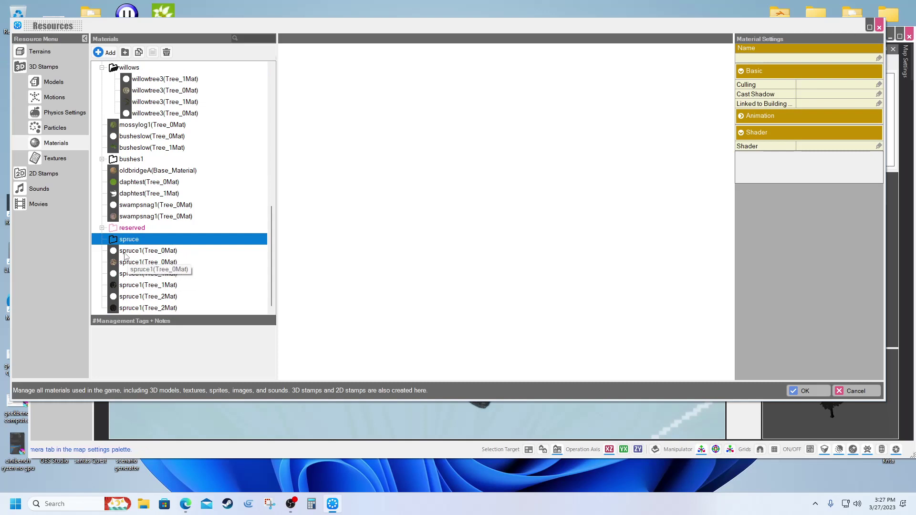
{"action": "left_click_drag", "start_coordinate": [127, 250], "coordinate": [125, 245]}
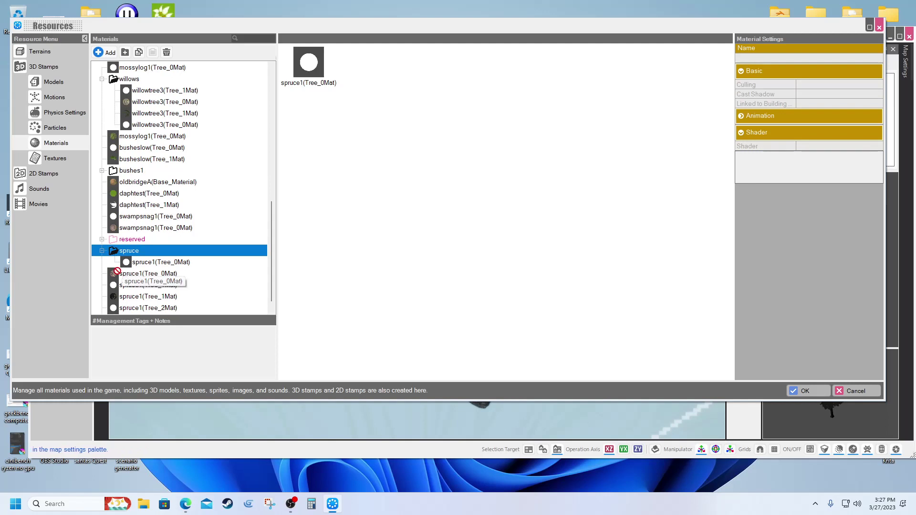
{"action": "left_click_drag", "start_coordinate": [120, 274], "coordinate": [133, 290]}
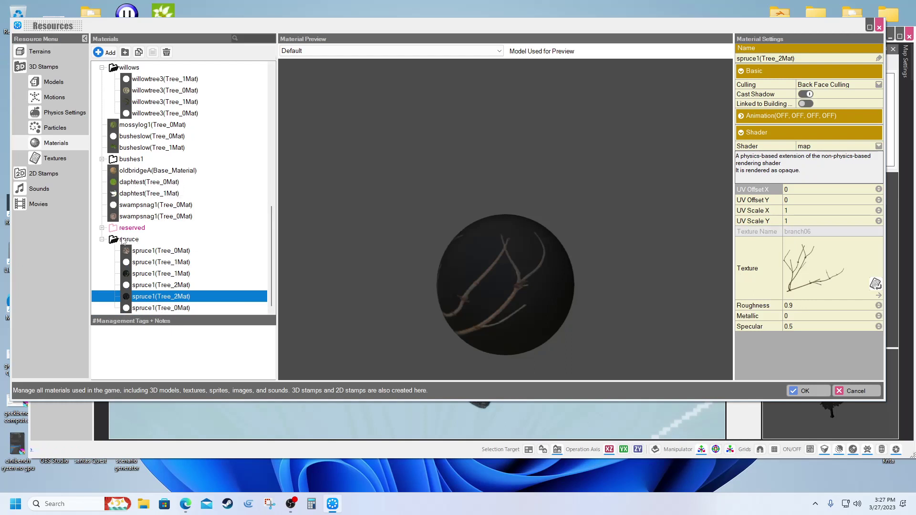
Step: Preview the bark-textured spruce1(Tree_0Mat) material on the spruce1 model, framing the trunk up close
{"action": "left_click", "coordinate": [141, 251]}
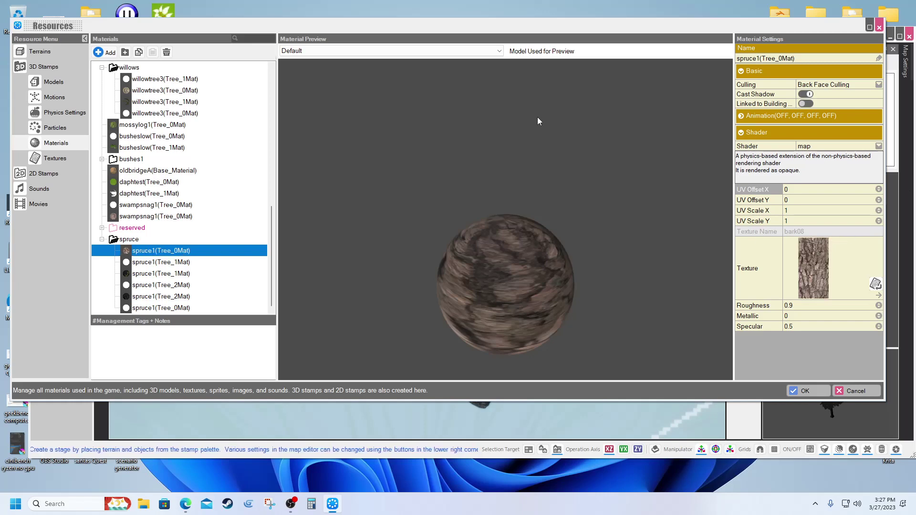
{"action": "left_click", "coordinate": [496, 51]}
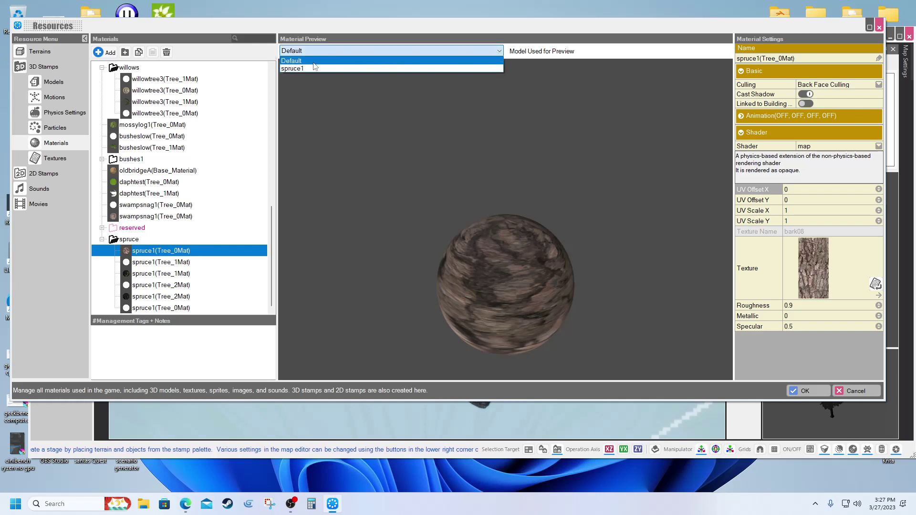
{"action": "left_click", "coordinate": [303, 68]}
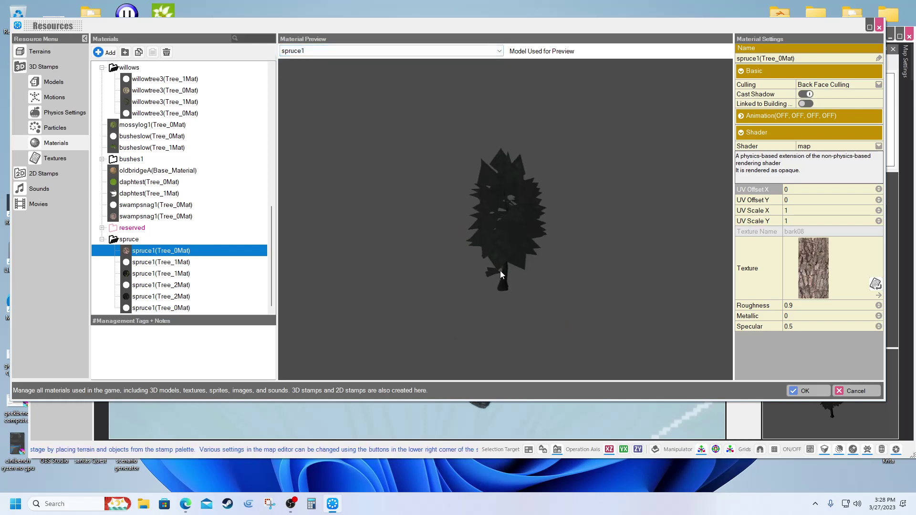
{"action": "scroll", "coordinate": [501, 271], "scroll_direction": "up", "scroll_amount": 5}
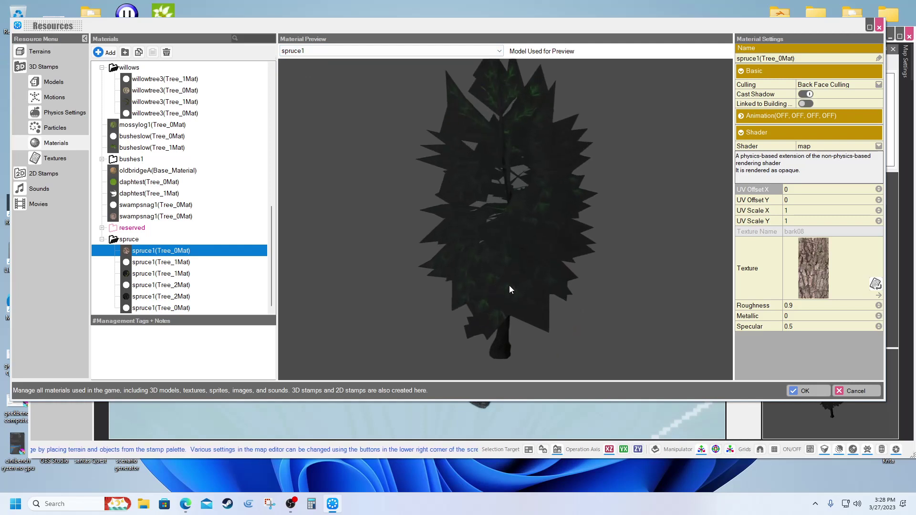
{"action": "left_click_drag", "start_coordinate": [509, 285], "coordinate": [505, 305]}
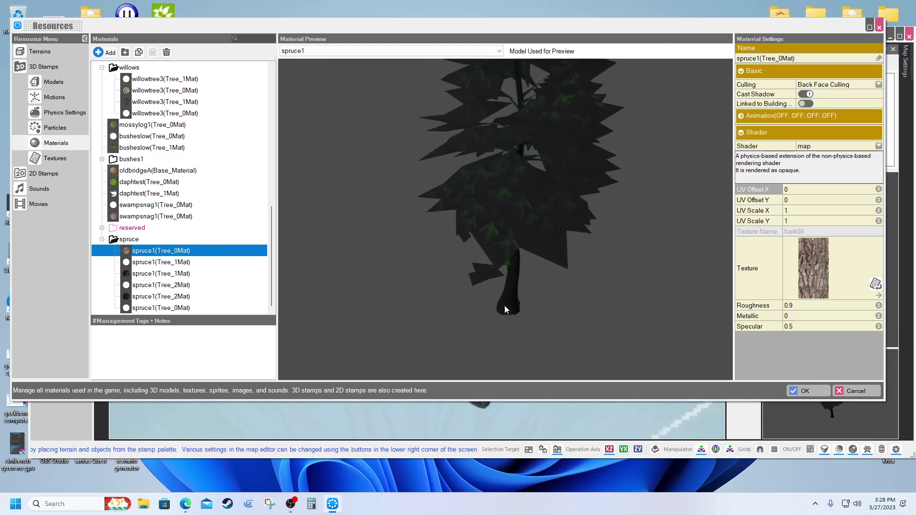
{"action": "scroll", "coordinate": [505, 305], "scroll_direction": "up", "scroll_amount": 3}
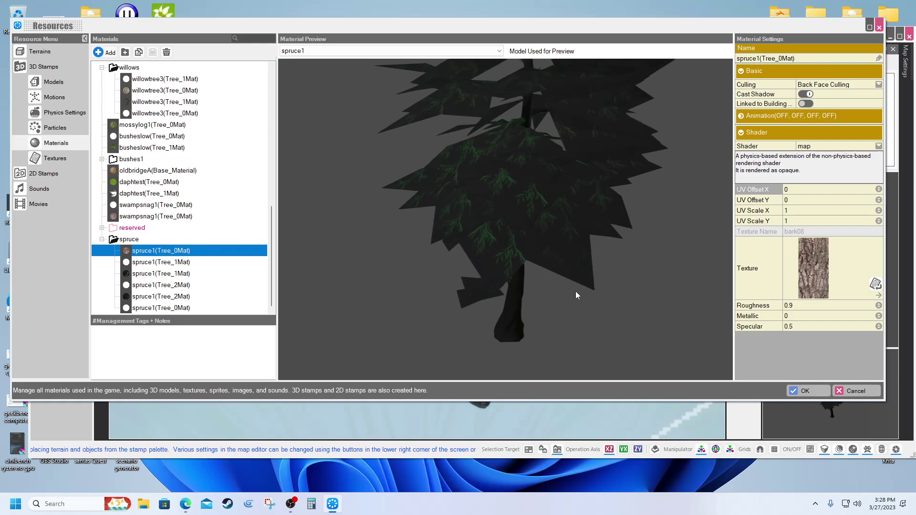
Step: Set the shader of the bark-textured spruce1(Tree_0Mat) material to map_nolit
{"action": "left_click", "coordinate": [880, 148]}
{"action": "left_click", "coordinate": [879, 147]}
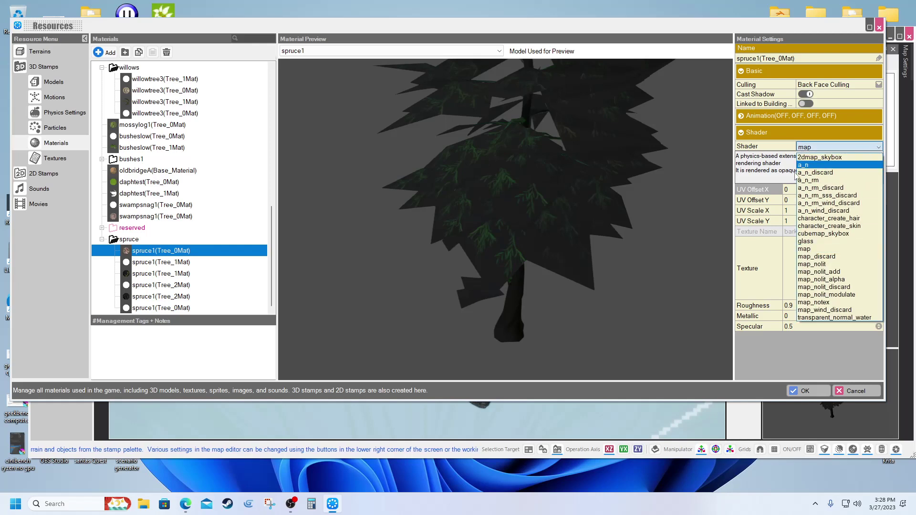
{"action": "left_click", "coordinate": [817, 265]}
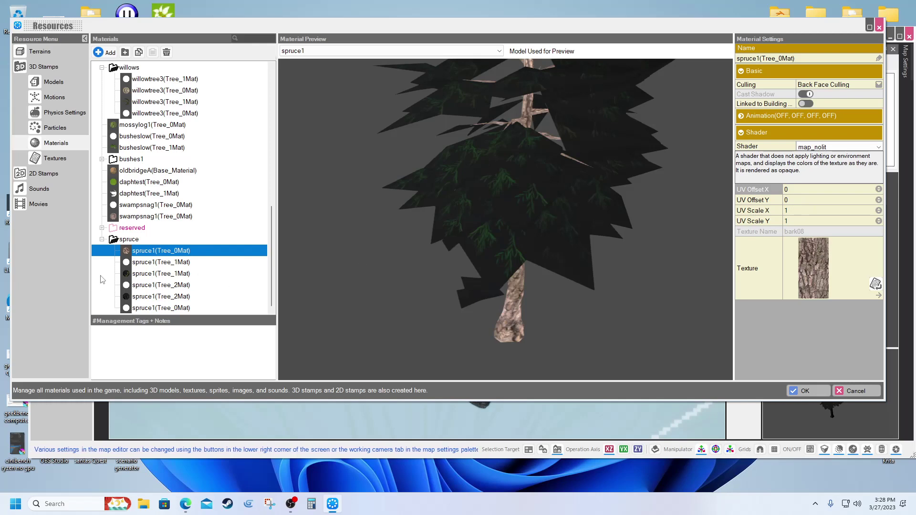
Step: Set the shader of the bare-branch spruce1(Tree_2Mat) material to map_nolit and preview it on the spruce1 model
{"action": "left_click", "coordinate": [149, 275]}
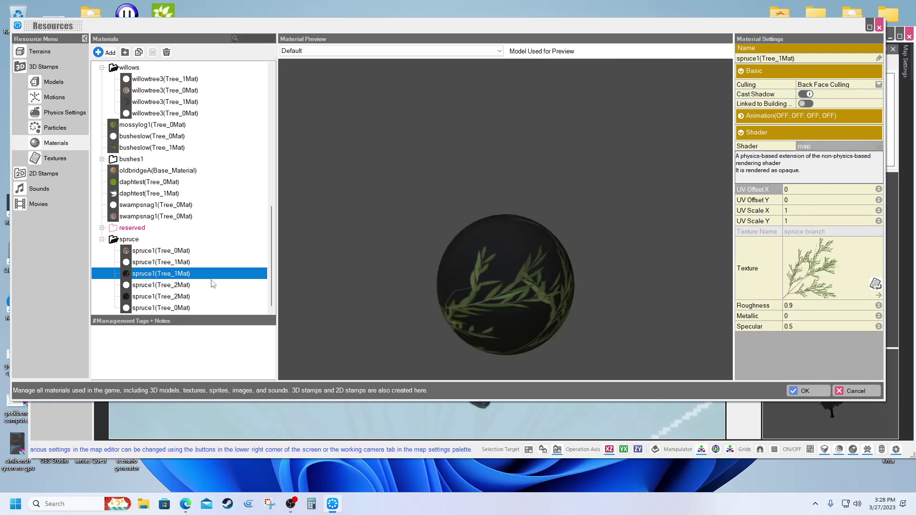
{"action": "left_click", "coordinate": [140, 298]}
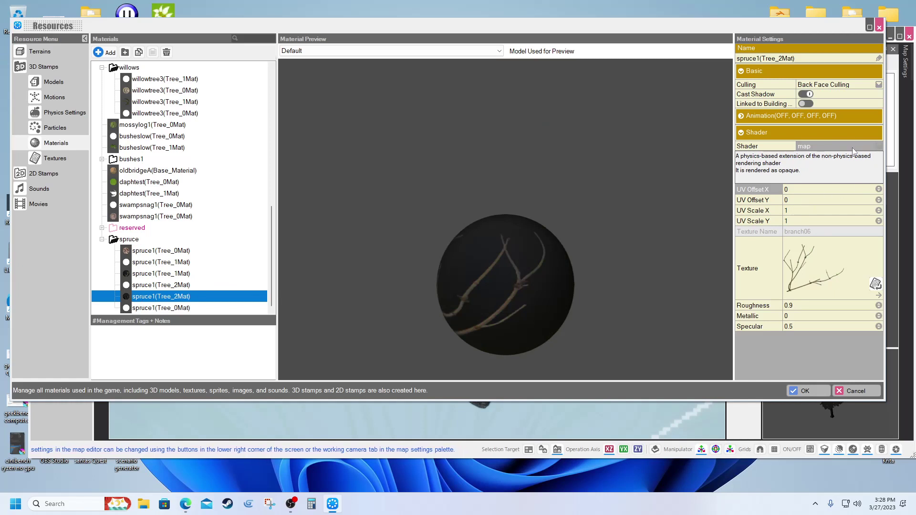
{"action": "left_click", "coordinate": [877, 146]}
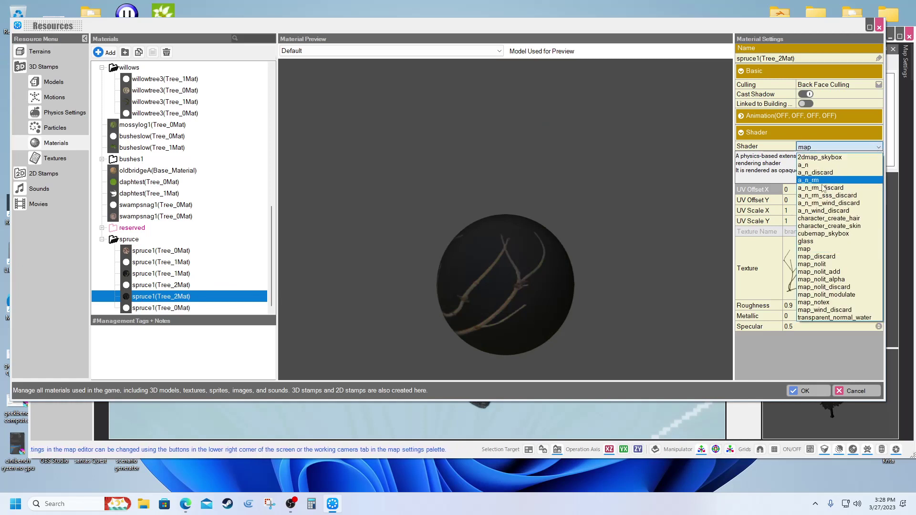
{"action": "left_click", "coordinate": [817, 264]}
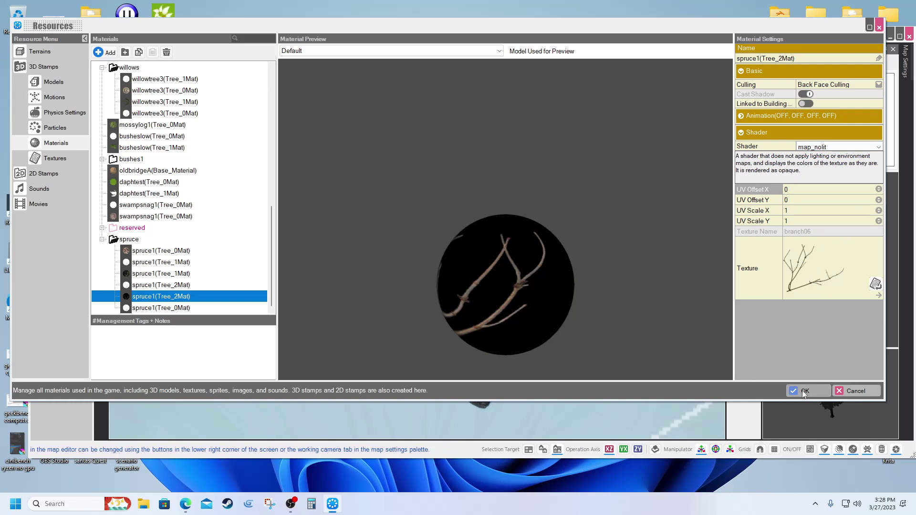
{"action": "left_click", "coordinate": [344, 51]}
{"action": "left_click", "coordinate": [329, 69]}
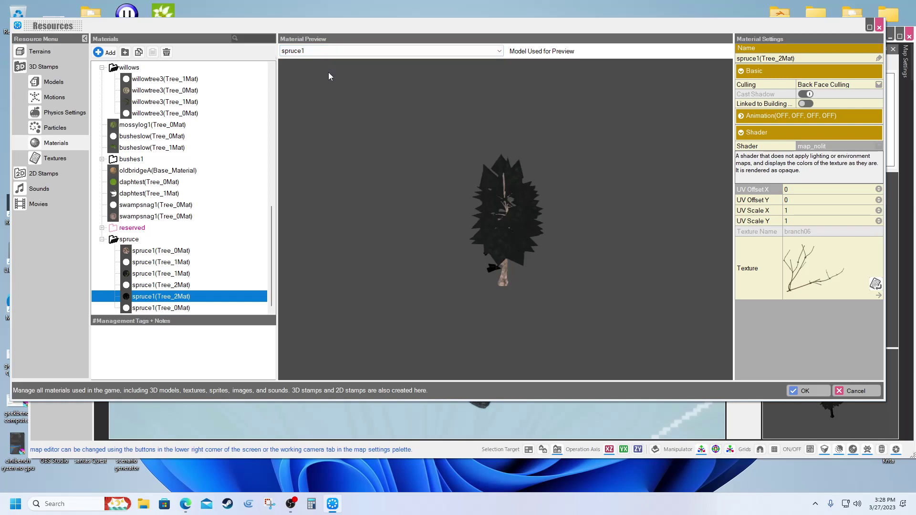
{"action": "scroll", "coordinate": [489, 214], "scroll_direction": "up", "scroll_amount": 4}
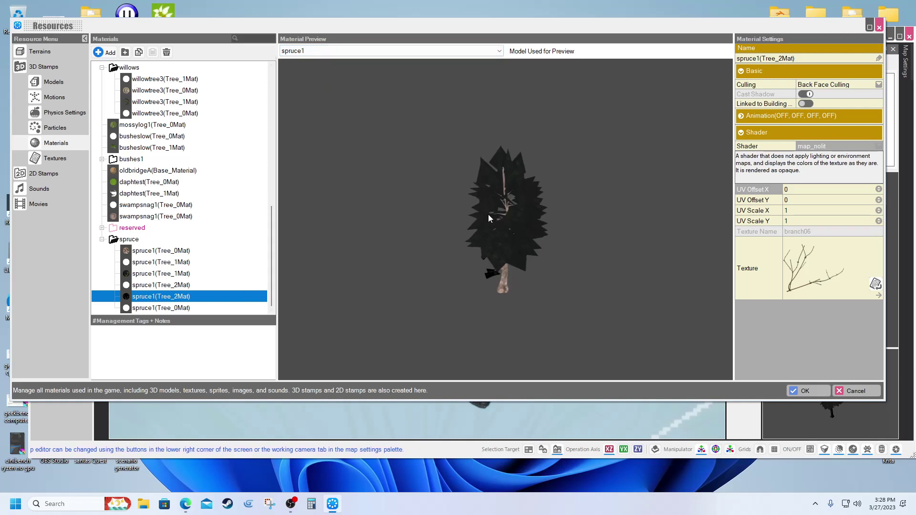
Step: Set the spruce branch-textured spruce1(Tree_1Mat) material to Double Sided culling and the map_nolit_discard shader
{"action": "left_click", "coordinate": [158, 274]}
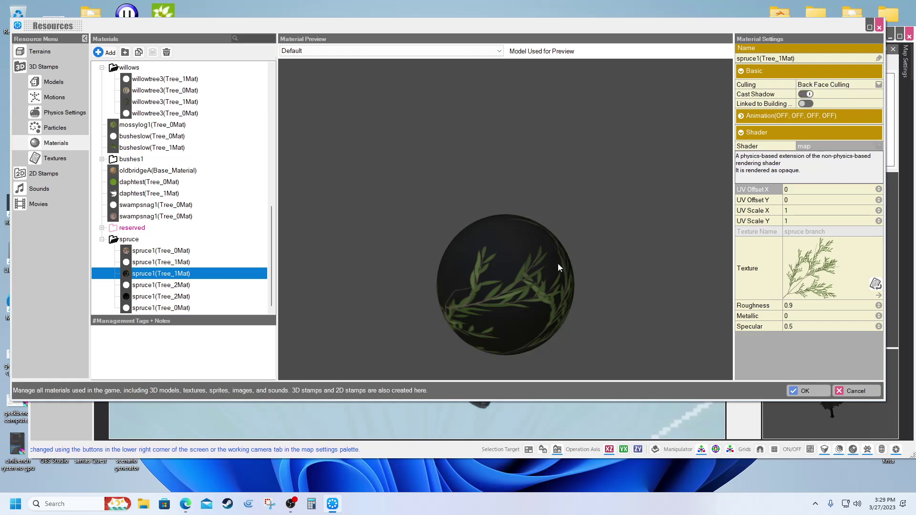
{"action": "left_click", "coordinate": [879, 86]}
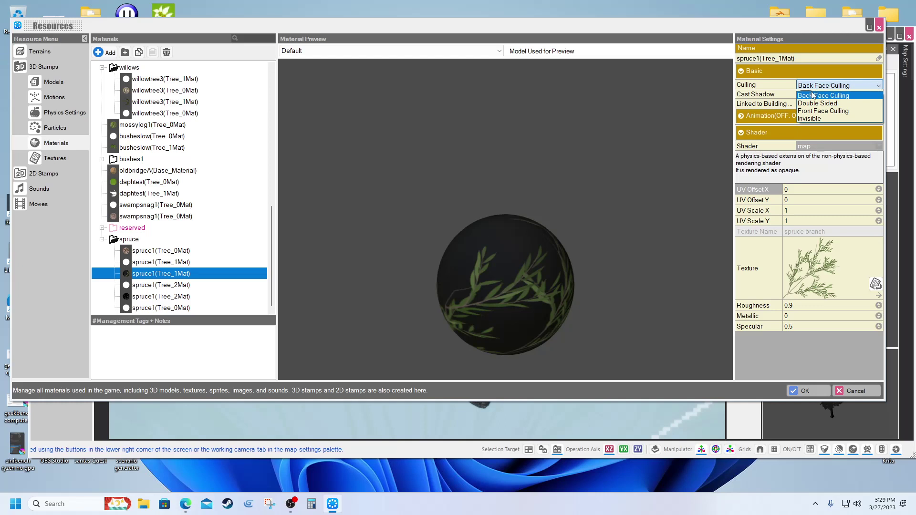
{"action": "left_click", "coordinate": [805, 105]}
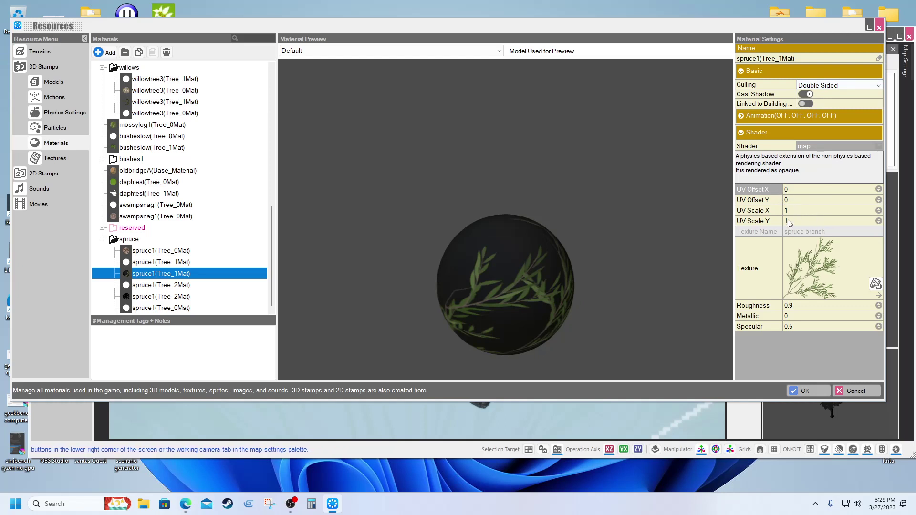
{"action": "left_click", "coordinate": [864, 145]}
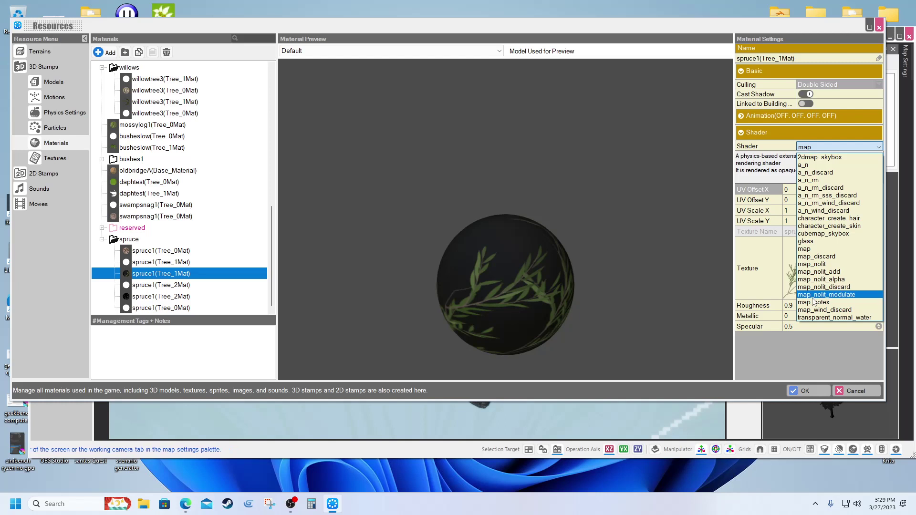
{"action": "left_click", "coordinate": [835, 288]}
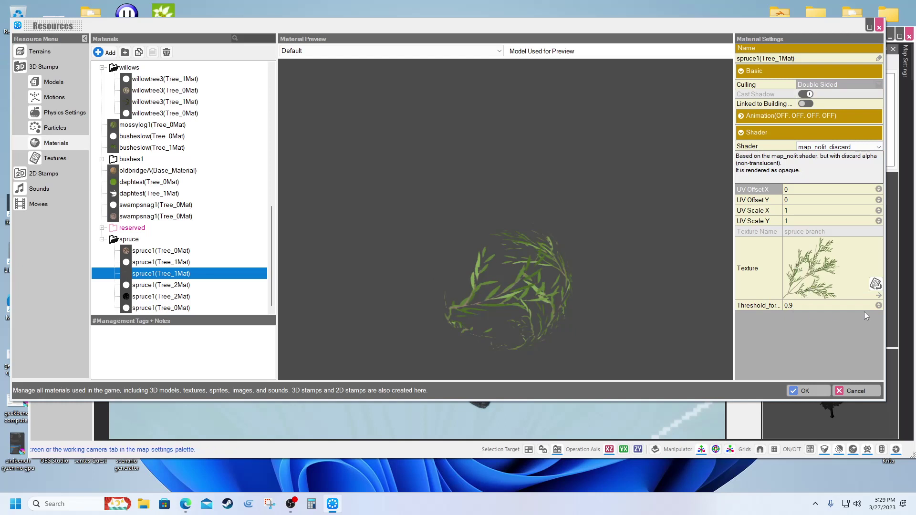
Step: Lower the discard threshold of the spruce branch-textured material step by step to 0, and raise it back to 0.1
{"action": "left_click", "coordinate": [880, 308]}
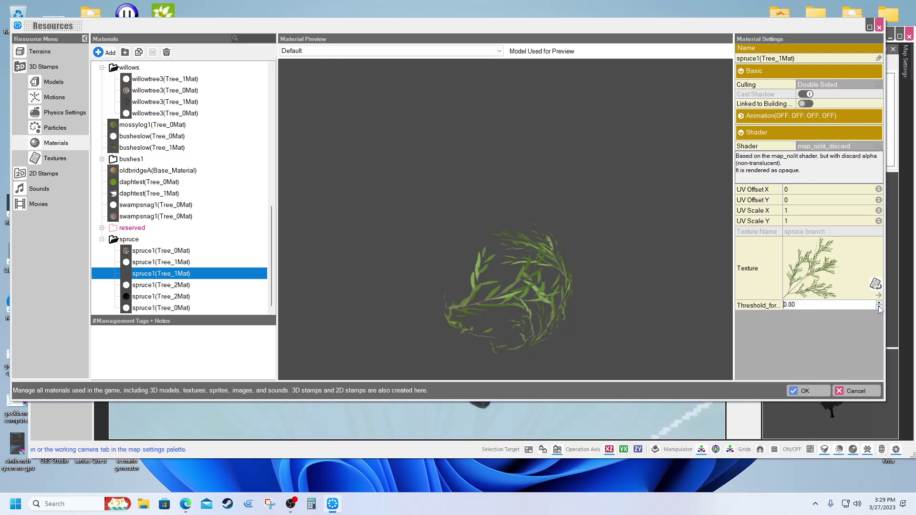
{"action": "left_click", "coordinate": [880, 308]}
{"action": "left_click", "coordinate": [880, 308]}
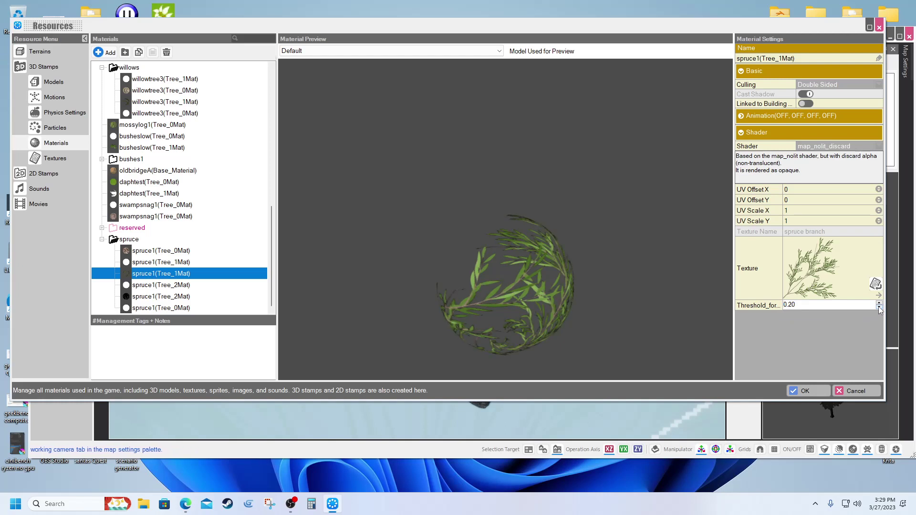
{"action": "left_click", "coordinate": [879, 308]}
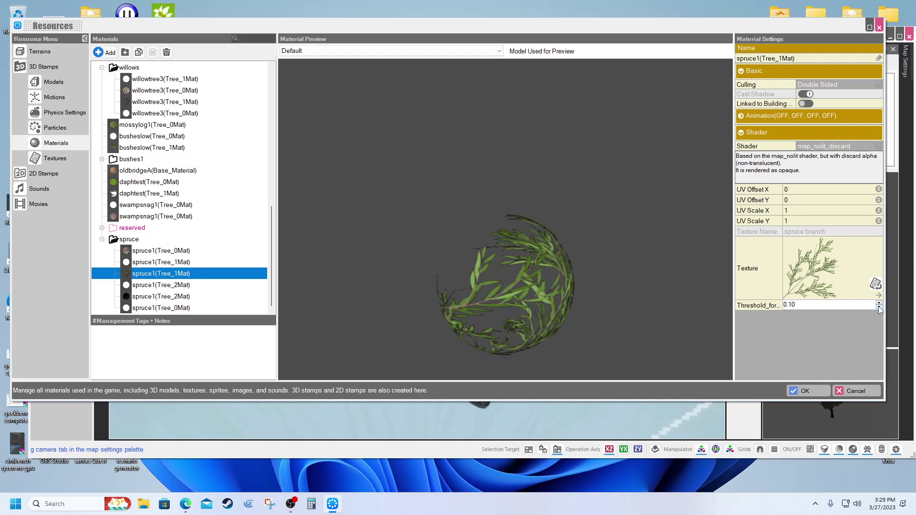
{"action": "left_click", "coordinate": [880, 307]}
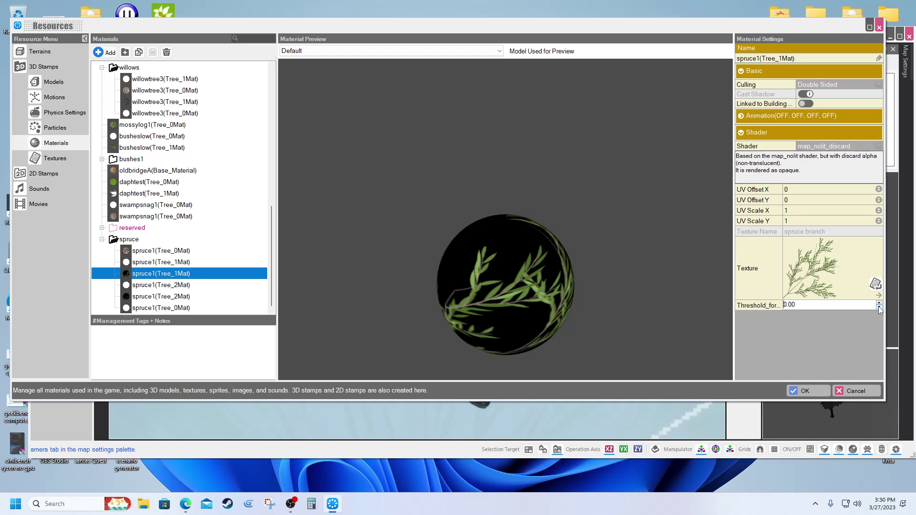
{"action": "left_click", "coordinate": [880, 303]}
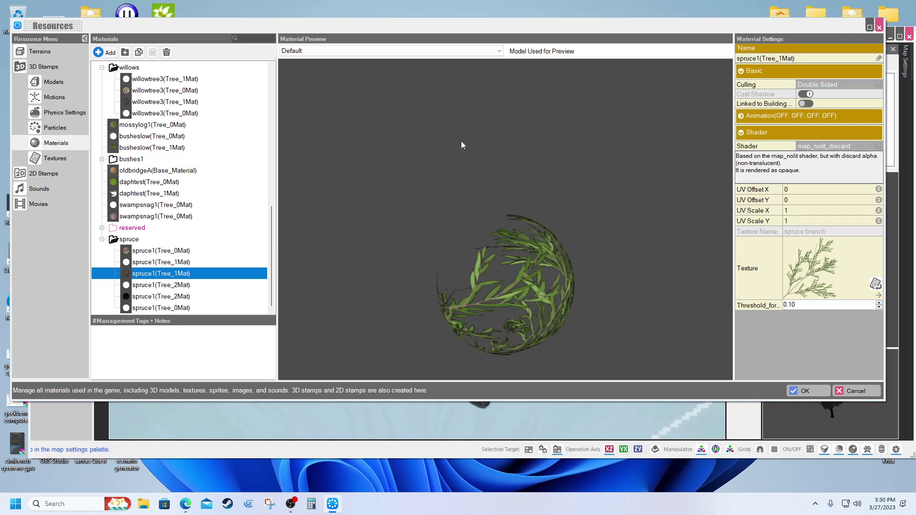
Step: Preview the spruce branch-textured material on the spruce1 model and examine the foliage up close around the upper trunk
{"action": "left_click", "coordinate": [477, 51]}
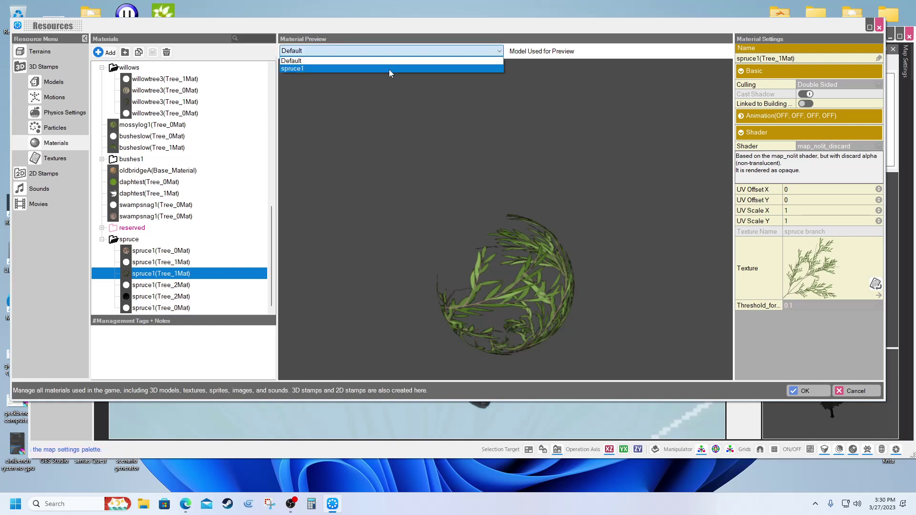
{"action": "left_click", "coordinate": [391, 70]}
{"action": "scroll", "coordinate": [527, 225], "scroll_direction": "up", "scroll_amount": 5}
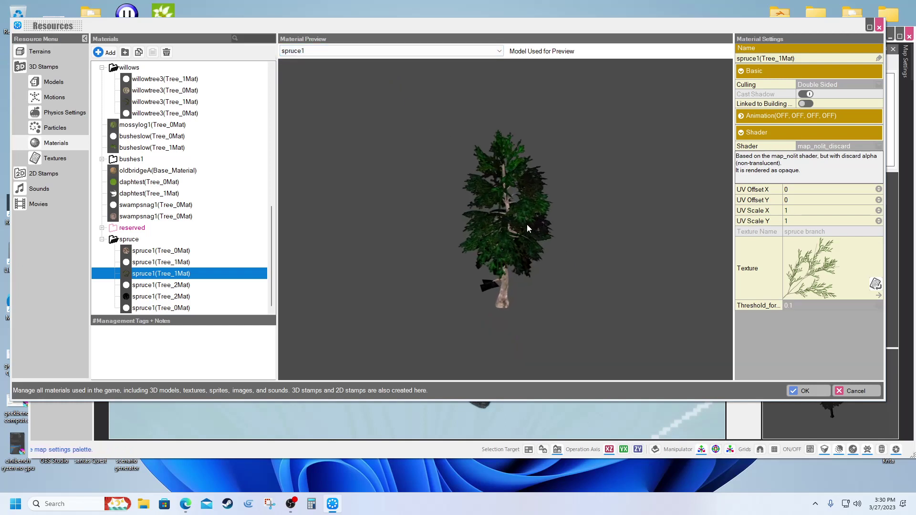
{"action": "scroll", "coordinate": [527, 224], "scroll_direction": "up", "scroll_amount": 5}
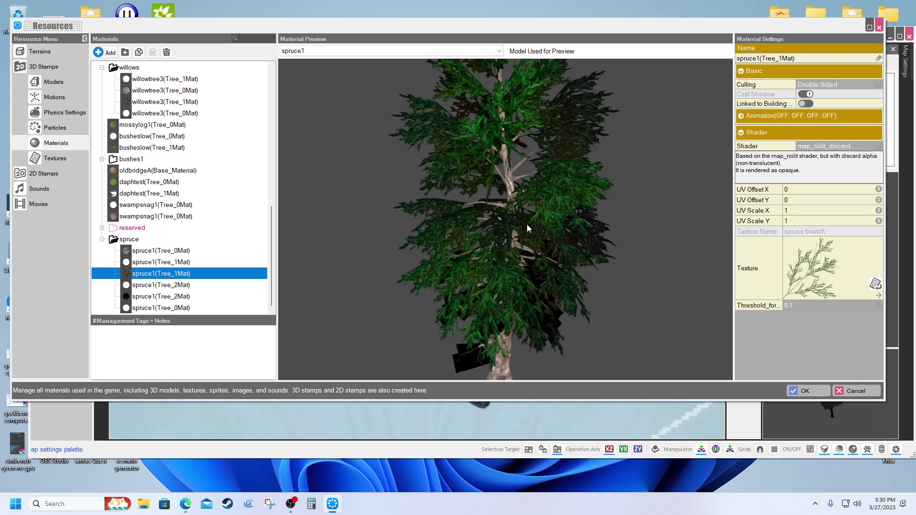
{"action": "left_click_drag", "start_coordinate": [545, 199], "coordinate": [520, 249]}
{"action": "scroll", "coordinate": [520, 249], "scroll_direction": "up", "scroll_amount": 5}
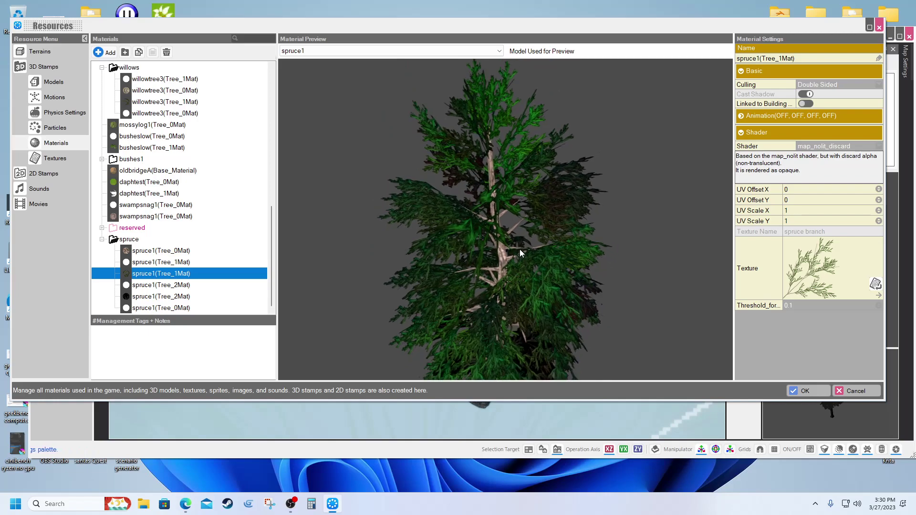
{"action": "scroll", "coordinate": [523, 248], "scroll_direction": "down", "scroll_amount": 5}
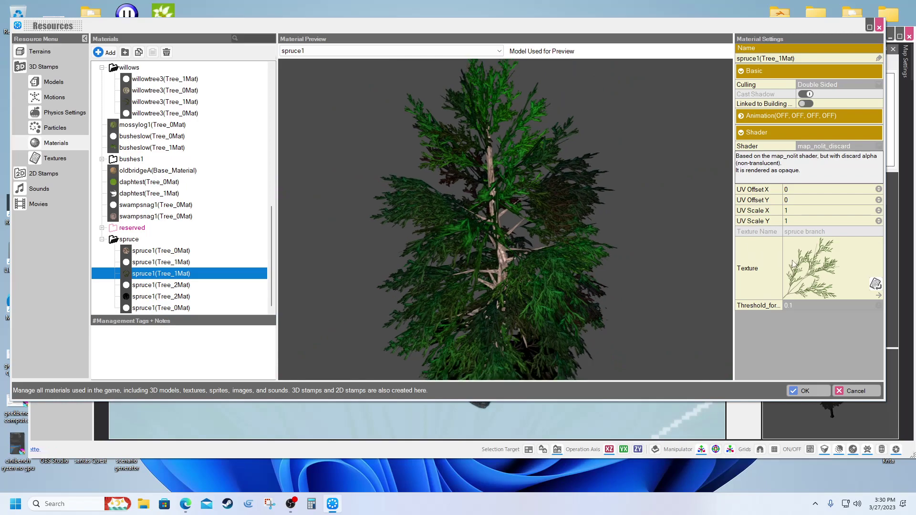
Step: Try discard thresholds of 0.2 and 0.3 on the foliage material, and return the threshold to 0.1
{"action": "left_click", "coordinate": [825, 305]}
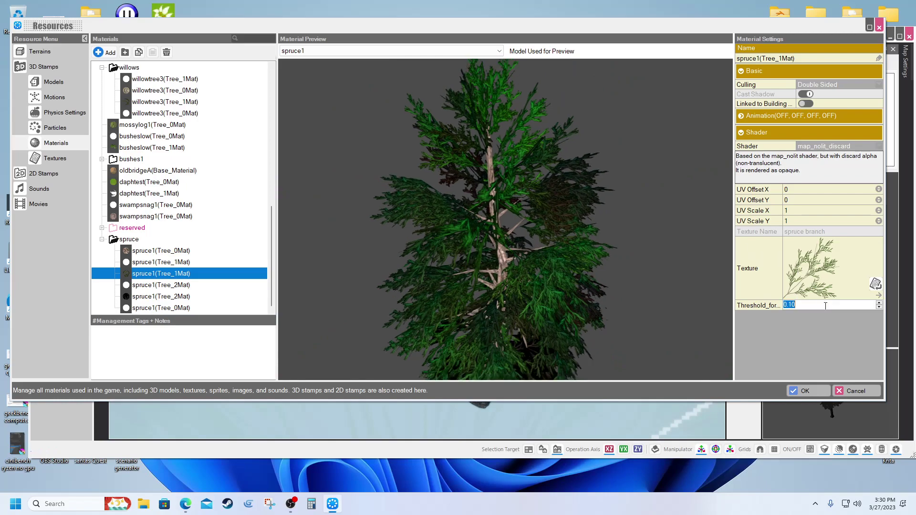
{"action": "left_click", "coordinate": [879, 303]}
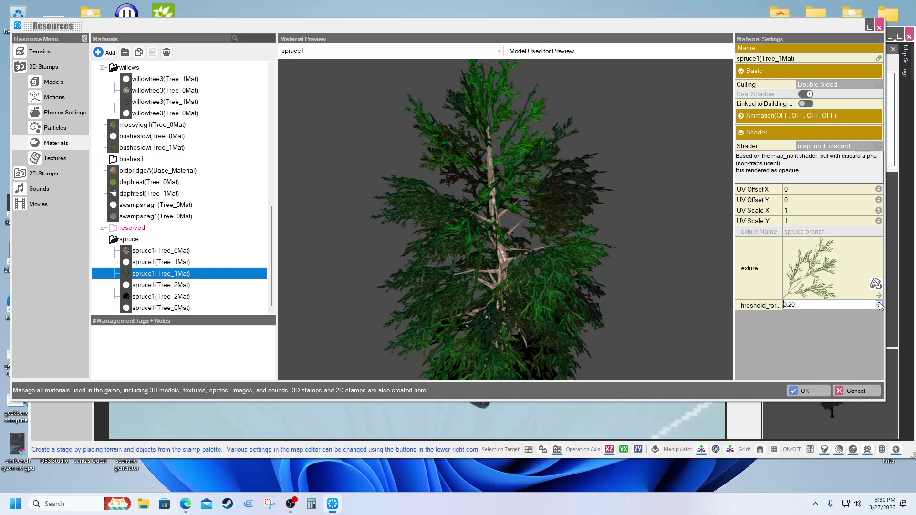
{"action": "left_click", "coordinate": [879, 304]}
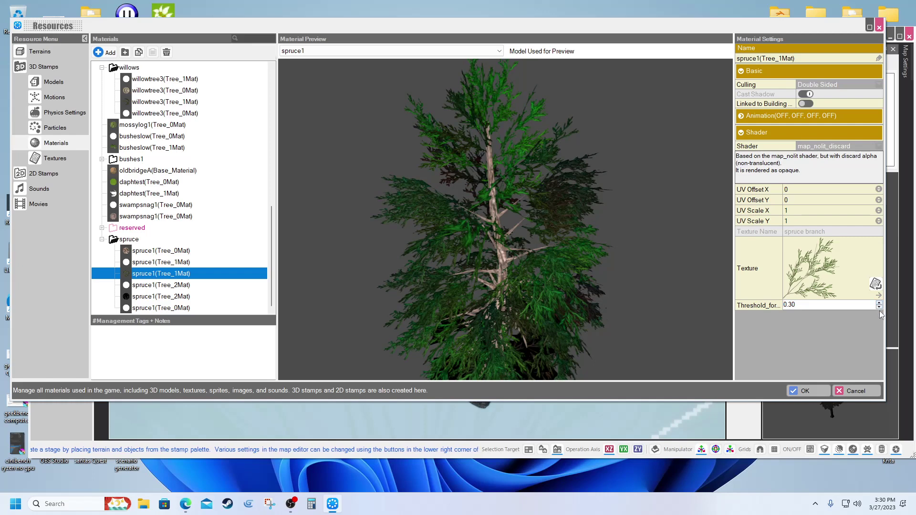
{"action": "left_click", "coordinate": [879, 307]}
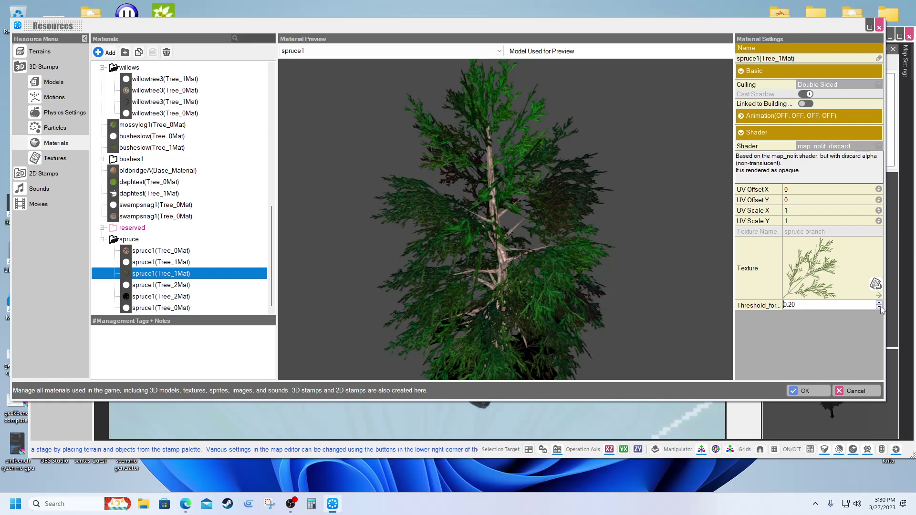
{"action": "left_click", "coordinate": [879, 306]}
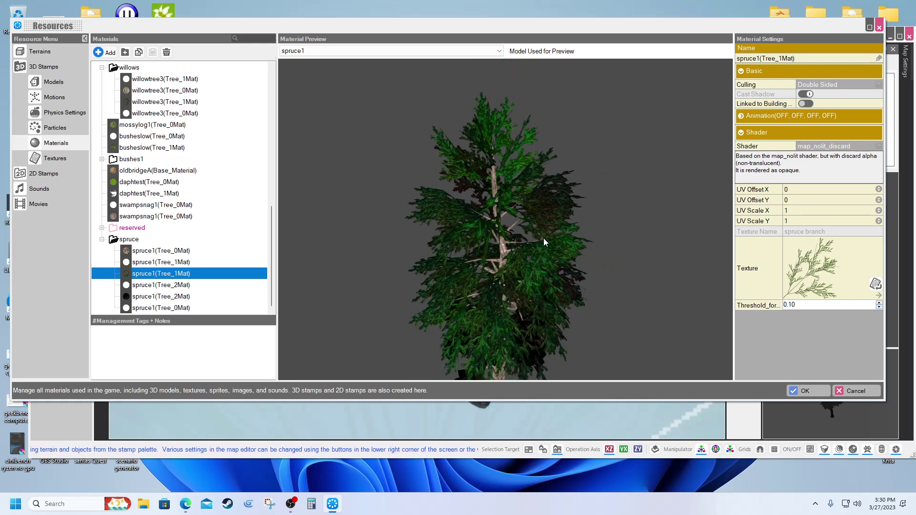
Step: Compare higher discard thresholds up to 0.6 on the previewed foliage and set the material's threshold to 0.3
{"action": "left_click", "coordinate": [879, 304]}
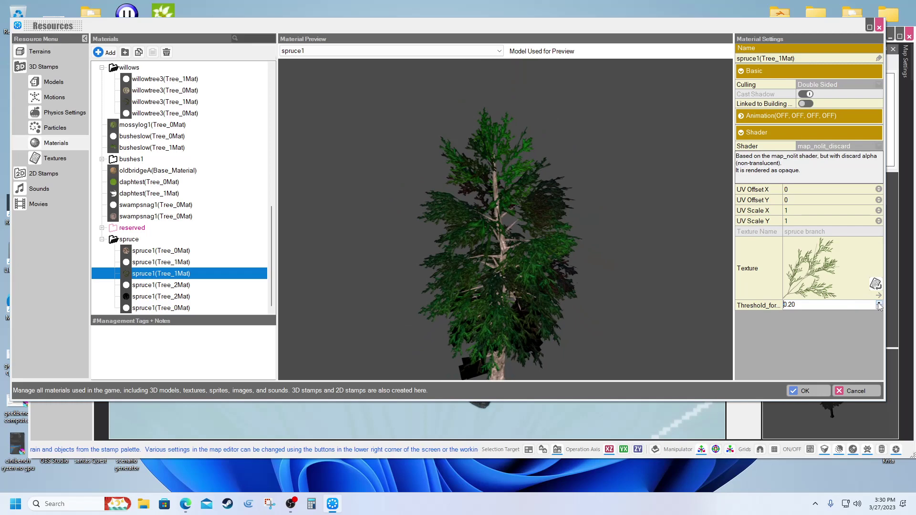
{"action": "left_click", "coordinate": [880, 304]}
{"action": "left_click", "coordinate": [880, 304]}
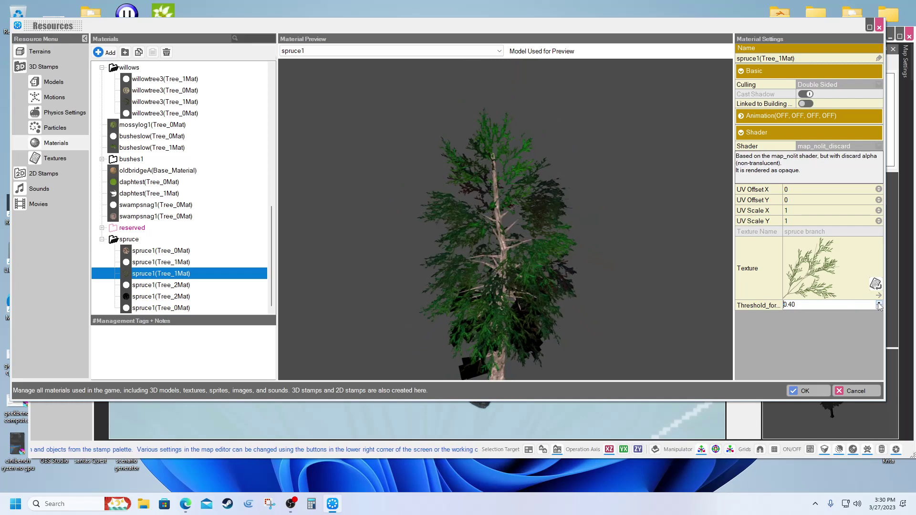
{"action": "left_click", "coordinate": [880, 304]}
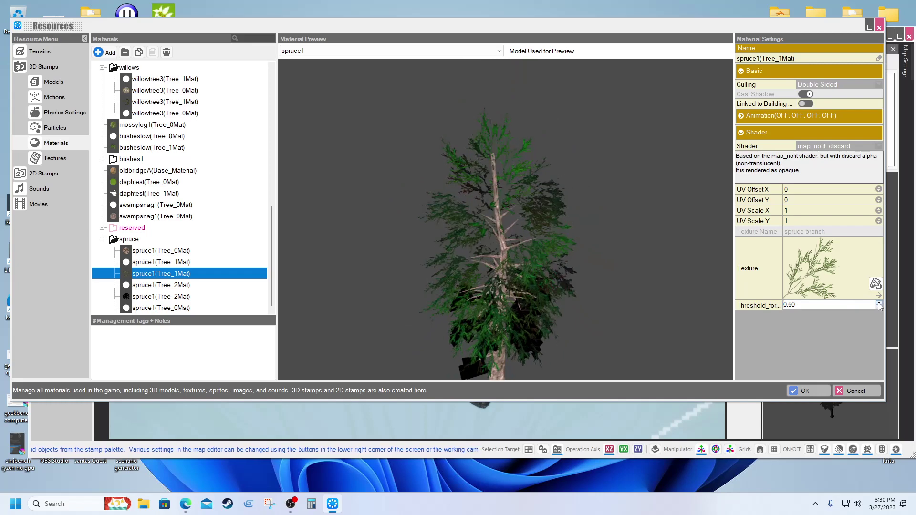
{"action": "left_click", "coordinate": [880, 304]}
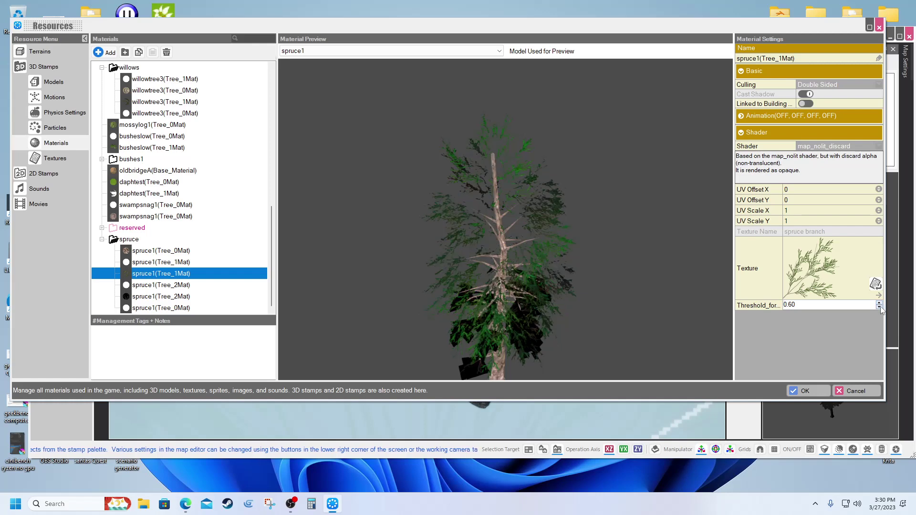
{"action": "double_click", "coordinate": [880, 307]}
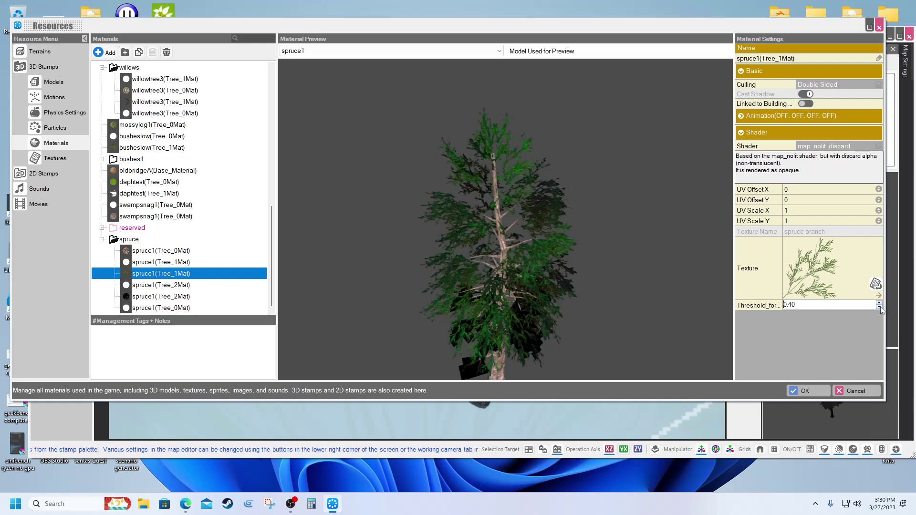
{"action": "left_click", "coordinate": [880, 307]}
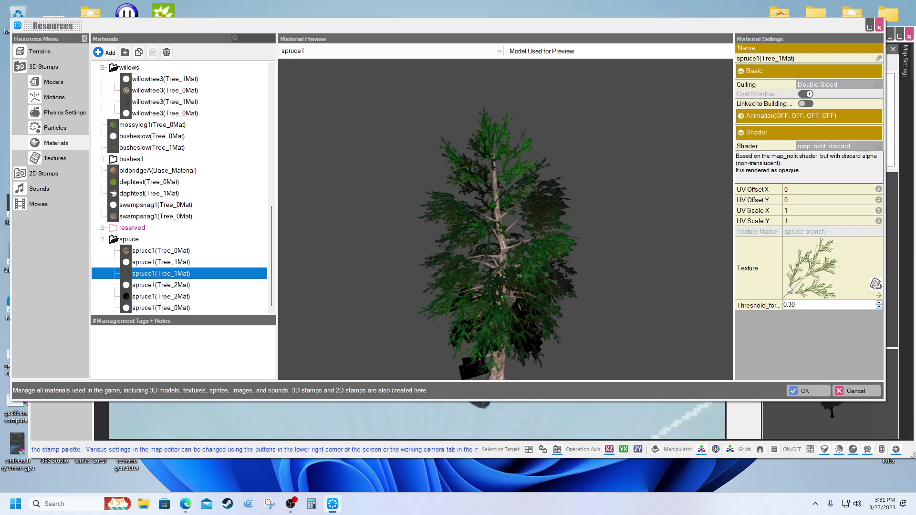
{"action": "left_click", "coordinate": [801, 396]}
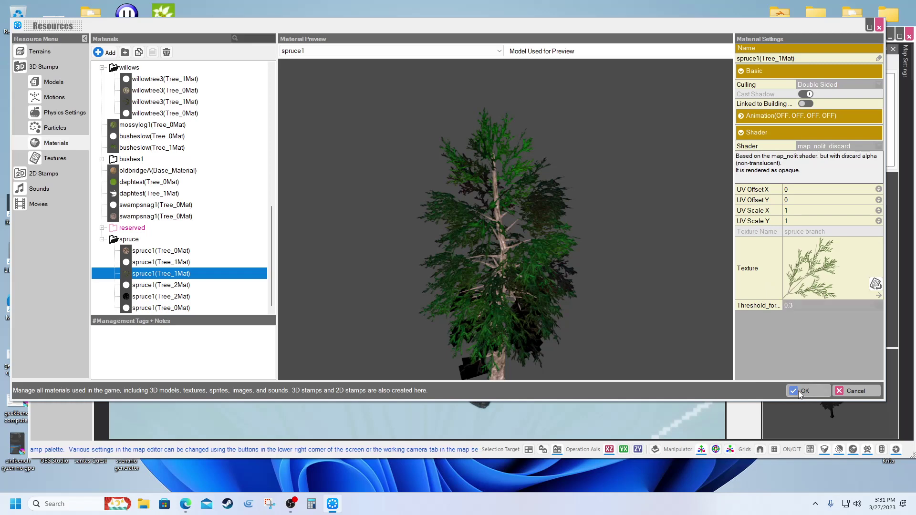
Step: Examine the lower trunk and low branches of the previewed spruce1 model up close
{"action": "left_click_drag", "start_coordinate": [534, 314], "coordinate": [530, 283]}
{"action": "scroll", "coordinate": [533, 296], "scroll_direction": "up", "scroll_amount": 5}
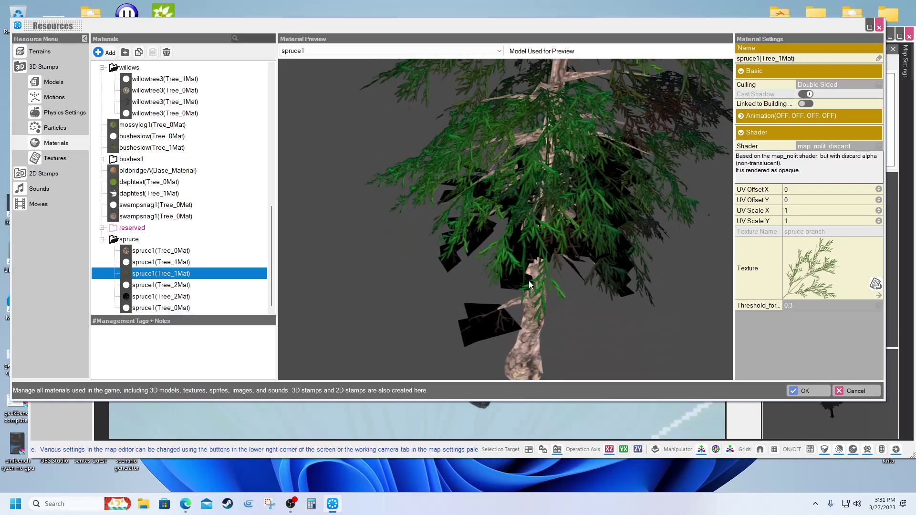
{"action": "left_click", "coordinate": [777, 335]}
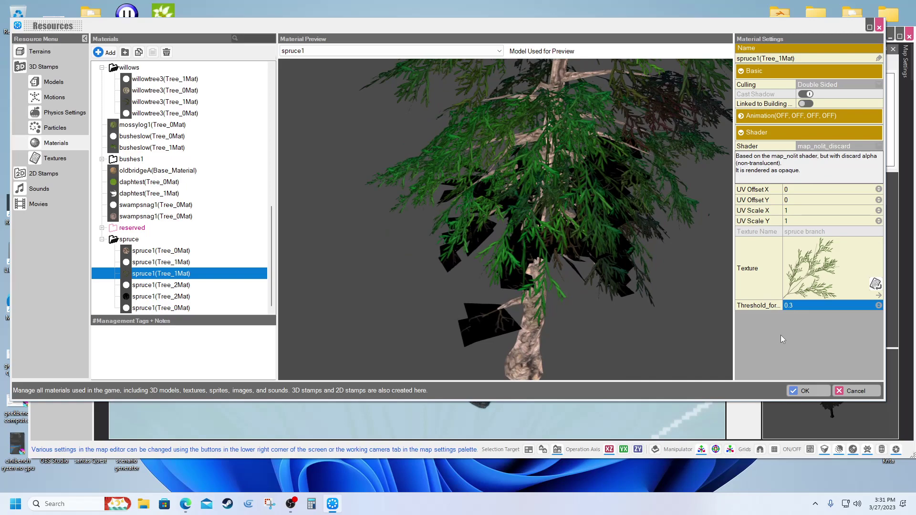
Step: Set the shader of the spruce1(Tree_2Mat) material with the branch06 texture to map_nolit_discard
{"action": "left_click", "coordinate": [149, 252]}
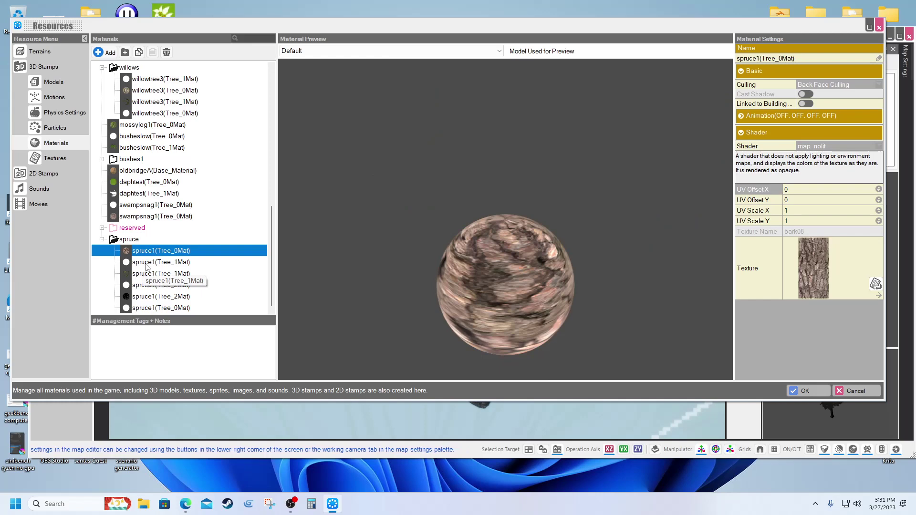
{"action": "left_click", "coordinate": [141, 297]}
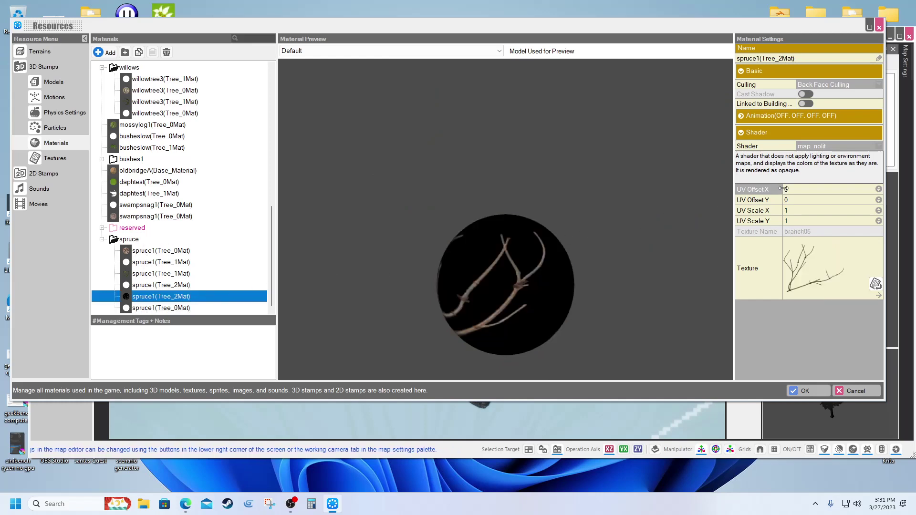
{"action": "left_click", "coordinate": [833, 147]}
{"action": "left_click", "coordinate": [833, 147]}
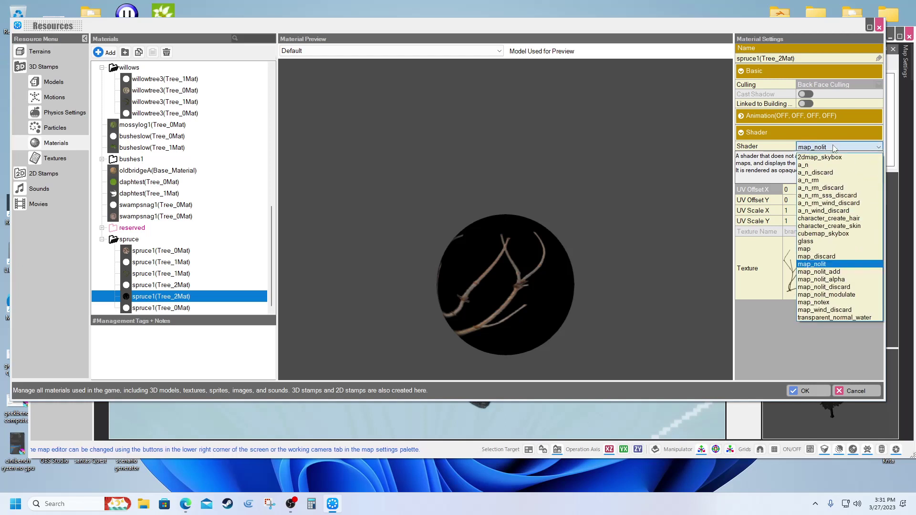
{"action": "left_click", "coordinate": [820, 288]}
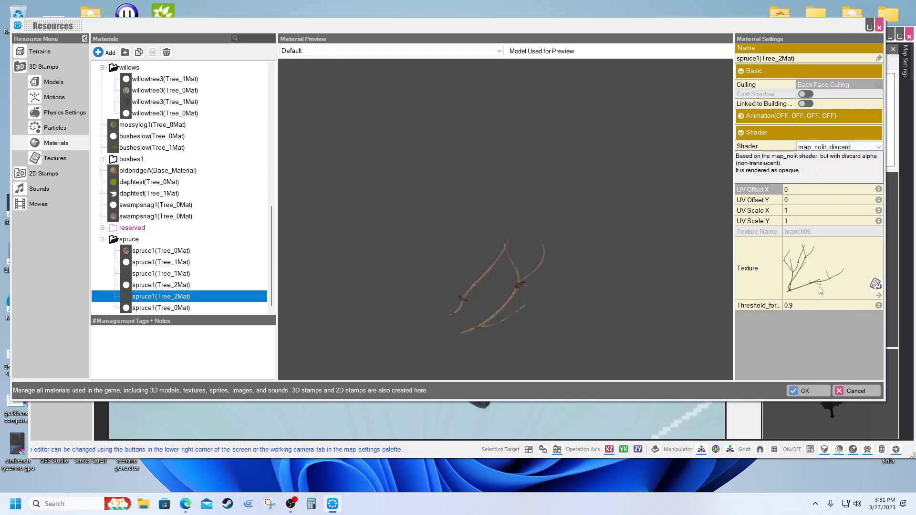
Step: Set the branch06 material's discard threshold to 0.5 and apply the resource changes
{"action": "left_click", "coordinate": [879, 307]}
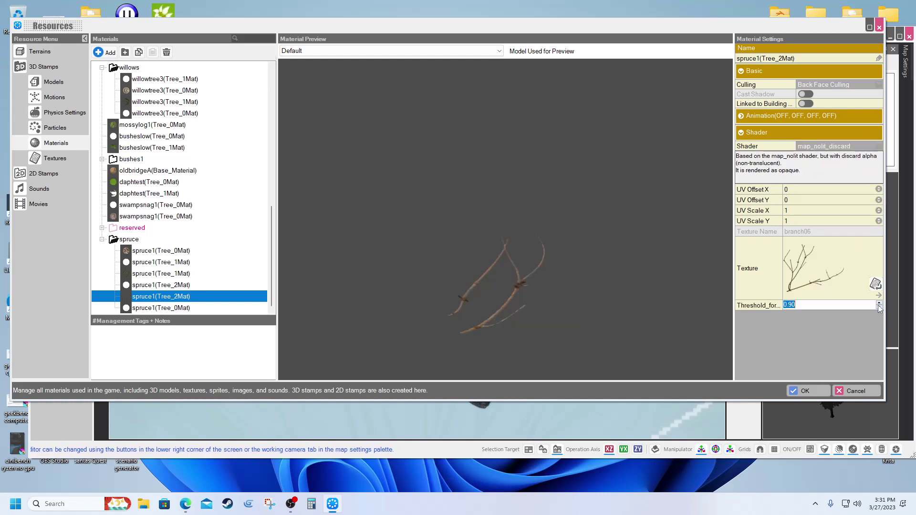
{"action": "left_click", "coordinate": [880, 308]}
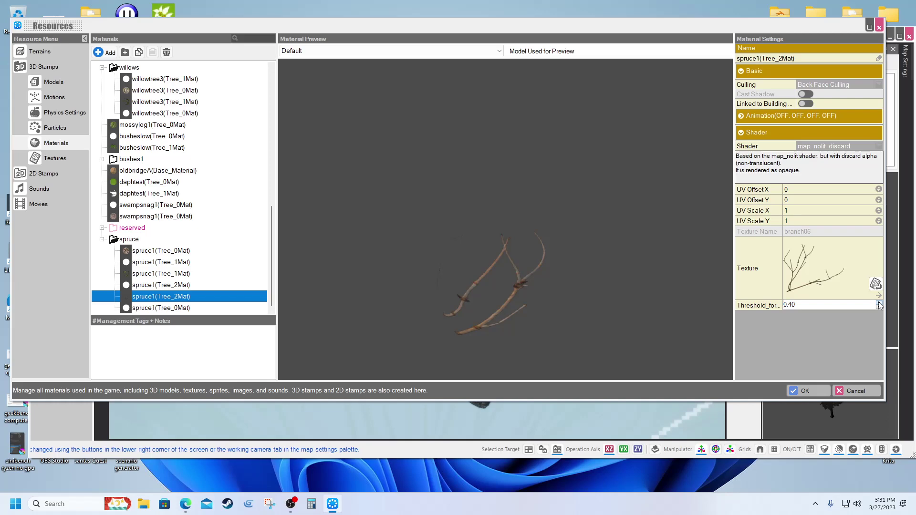
{"action": "left_click", "coordinate": [807, 389]}
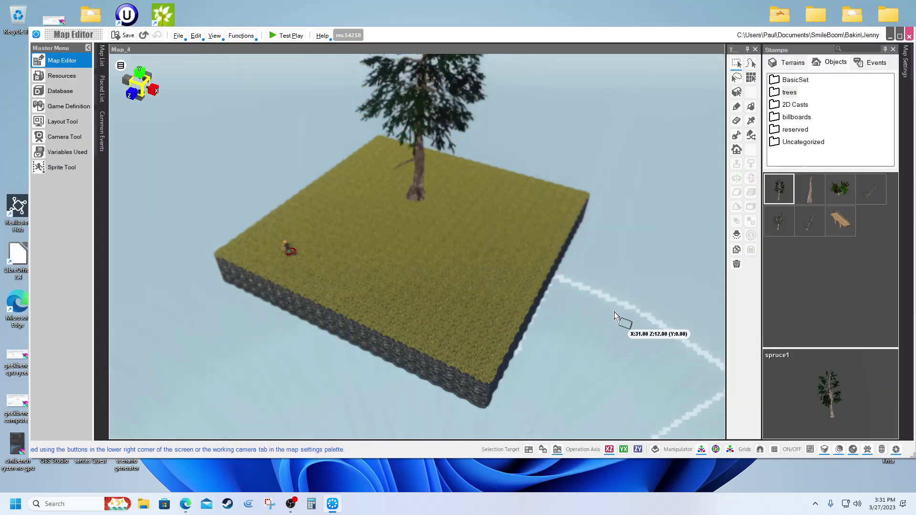
Step: Examine the placed spruce1 tree on Map_4 from close up and from farther away
{"action": "scroll", "coordinate": [394, 204], "scroll_direction": "up", "scroll_amount": 3}
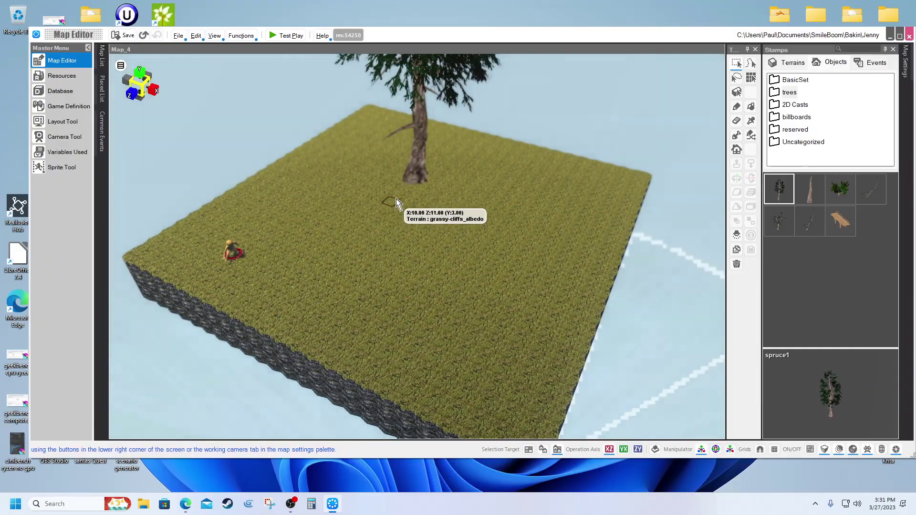
{"action": "scroll", "coordinate": [396, 198], "scroll_direction": "up", "scroll_amount": 5}
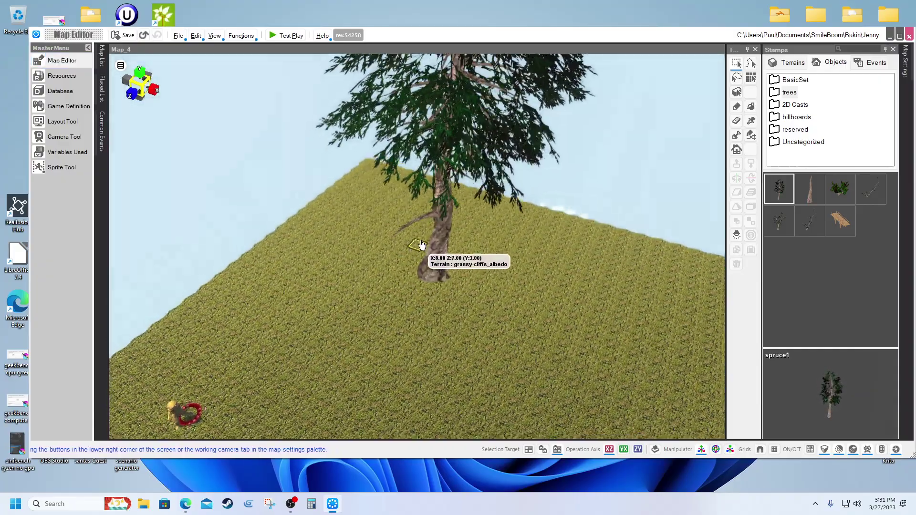
{"action": "scroll", "coordinate": [429, 224], "scroll_direction": "down", "scroll_amount": 5}
{"action": "scroll", "coordinate": [434, 210], "scroll_direction": "up", "scroll_amount": 5}
{"action": "scroll", "coordinate": [417, 223], "scroll_direction": "down", "scroll_amount": 5}
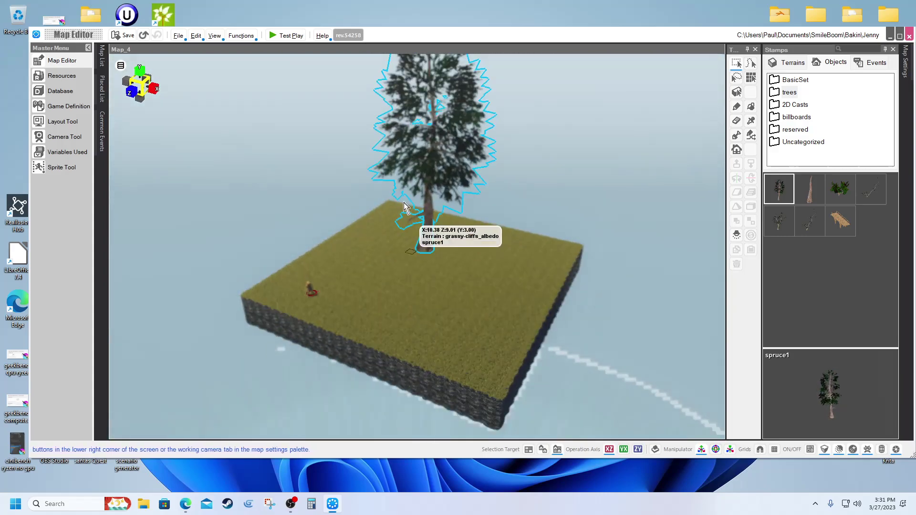
{"action": "scroll", "coordinate": [305, 62], "scroll_direction": "up", "scroll_amount": 2}
Step: Start a test play with a new game and walk the character up to and around the spruce
{"action": "left_click", "coordinate": [291, 37]}
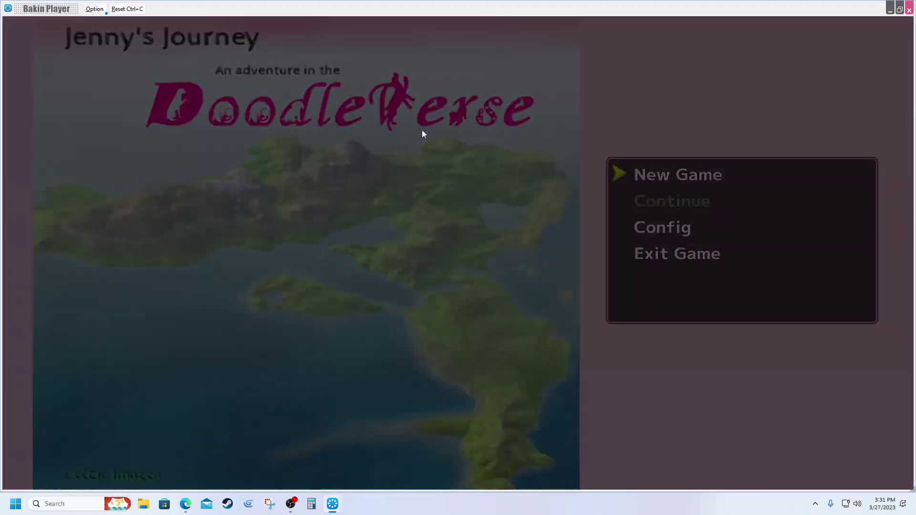
{"action": "key", "text": "Return"}
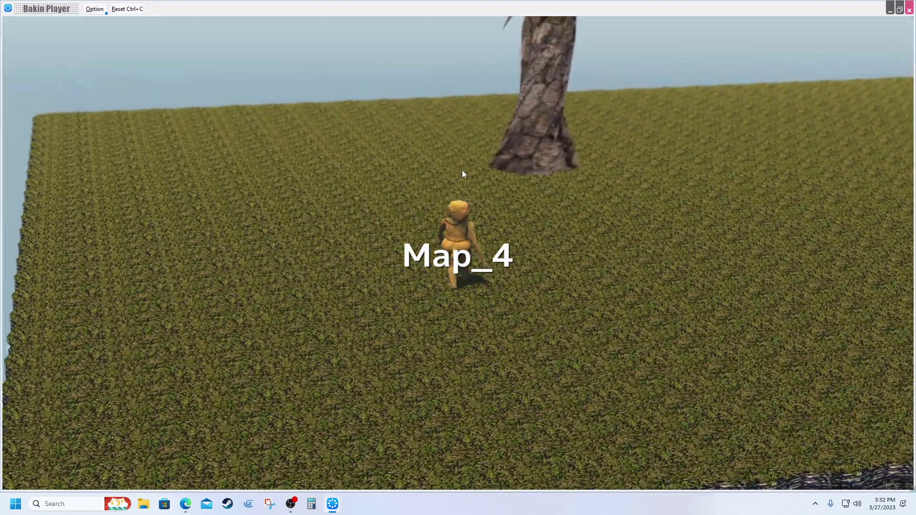
{"action": "key", "text": "Up"}
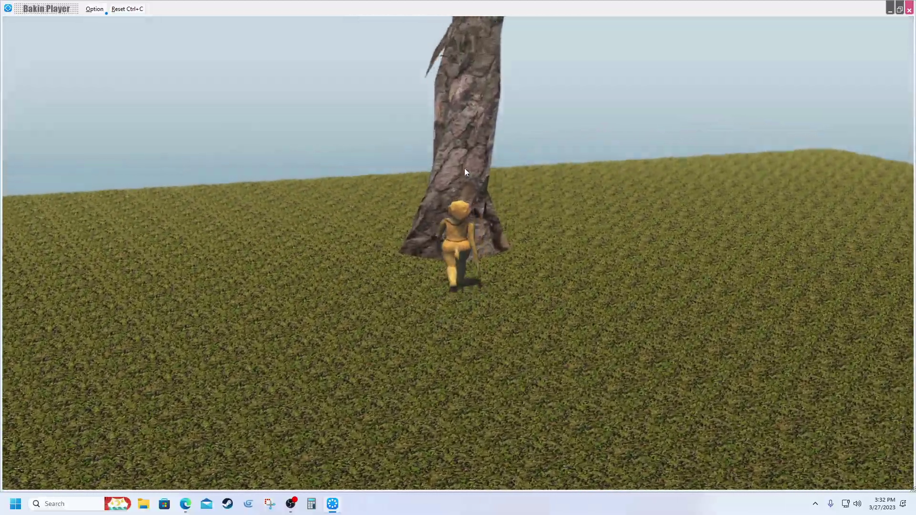
{"action": "key", "text": "Right"}
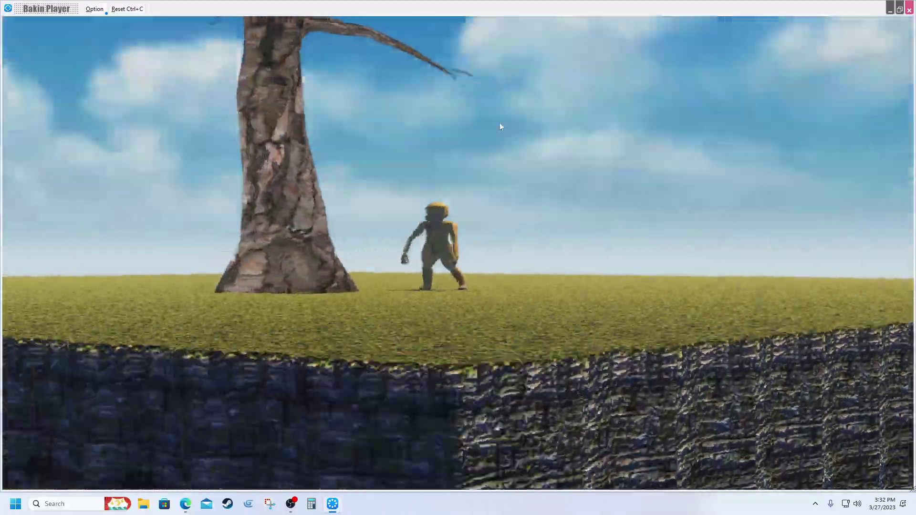
{"action": "key", "text": "Down"}
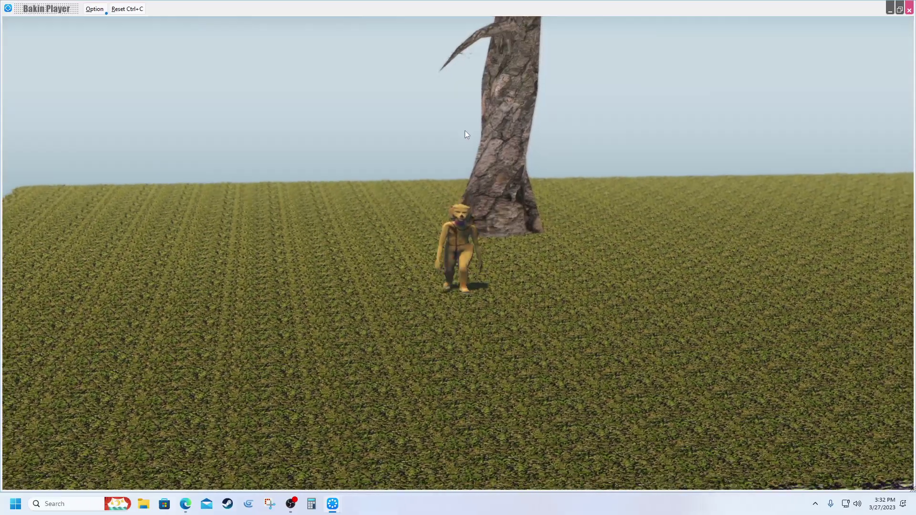
Step: Examine the spruce and character in the test play from several distances and angles, and end the test play
{"action": "scroll", "coordinate": [467, 135], "scroll_direction": "down", "scroll_amount": 10}
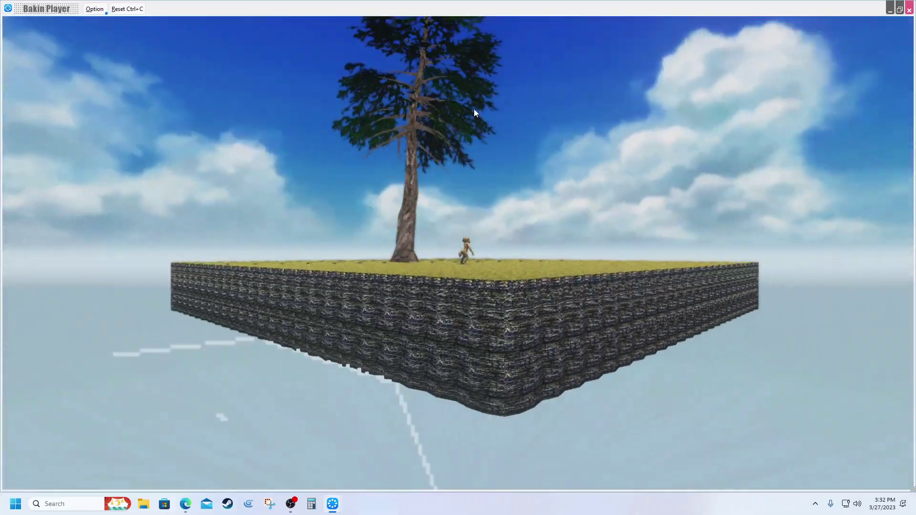
{"action": "left_click_drag", "start_coordinate": [474, 108], "coordinate": [417, 137]}
{"action": "scroll", "coordinate": [467, 118], "scroll_direction": "up", "scroll_amount": 10}
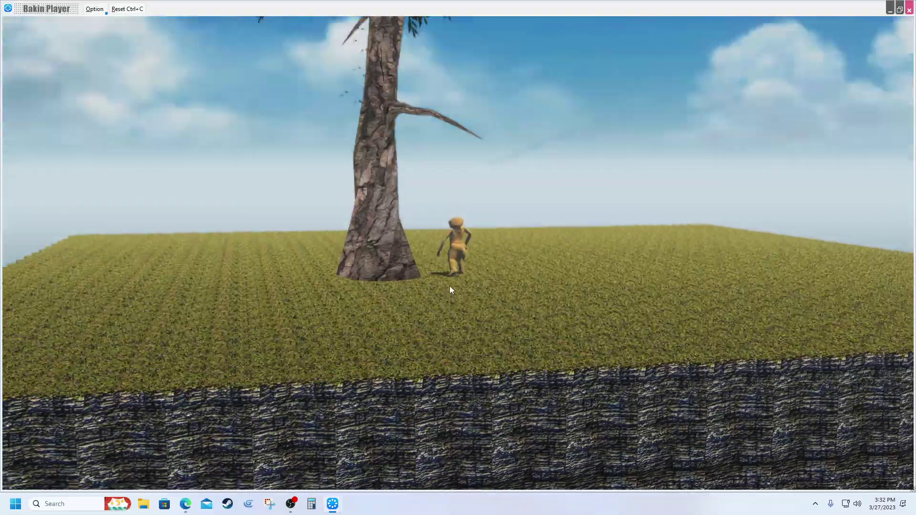
{"action": "left_click_drag", "start_coordinate": [449, 287], "coordinate": [453, 308]}
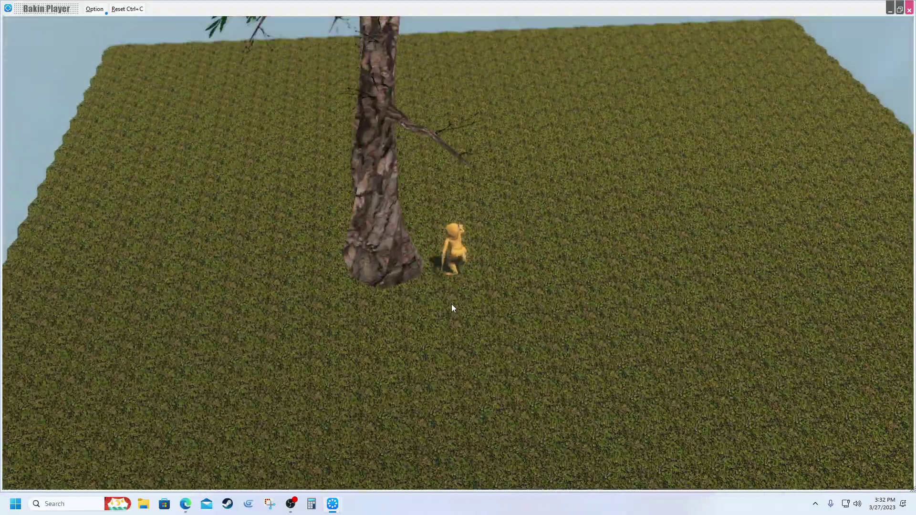
{"action": "scroll", "coordinate": [453, 307], "scroll_direction": "up", "scroll_amount": 8}
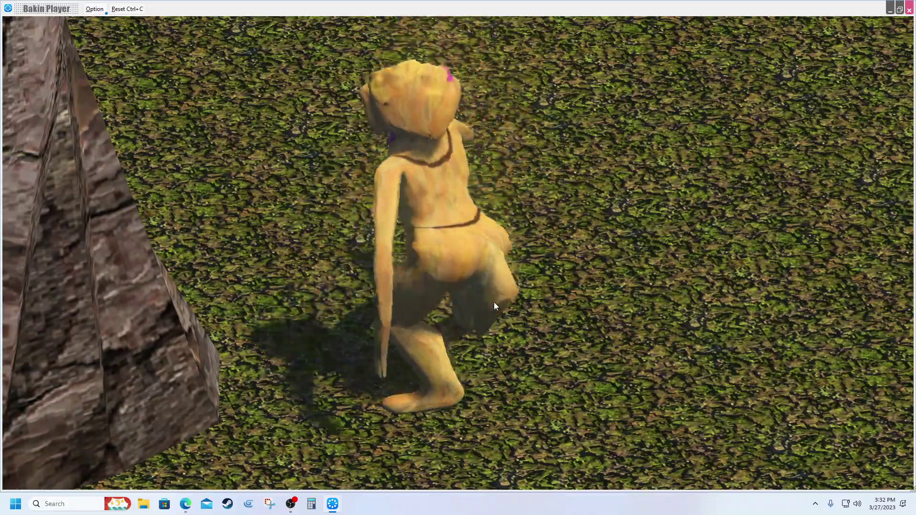
{"action": "scroll", "coordinate": [494, 303], "scroll_direction": "down", "scroll_amount": 8}
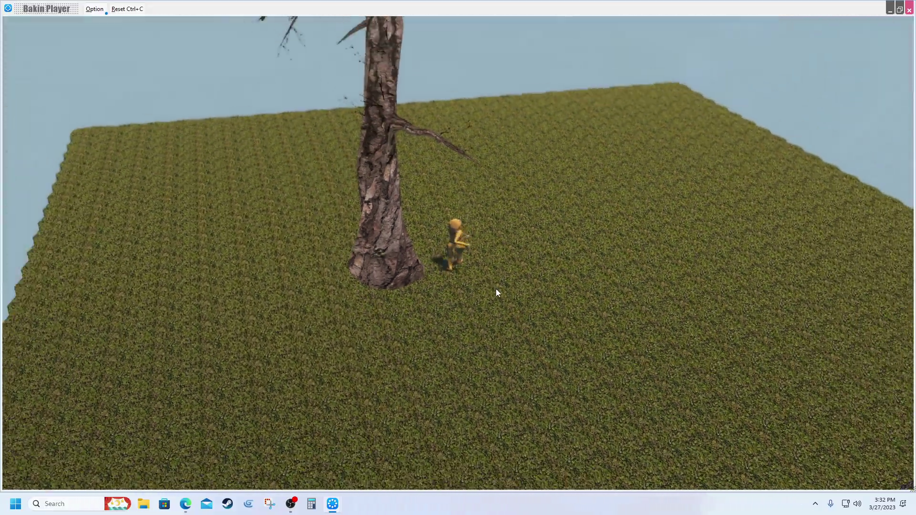
{"action": "left_click_drag", "start_coordinate": [496, 293], "coordinate": [510, 246]}
{"action": "scroll", "coordinate": [454, 265], "scroll_direction": "down", "scroll_amount": 5}
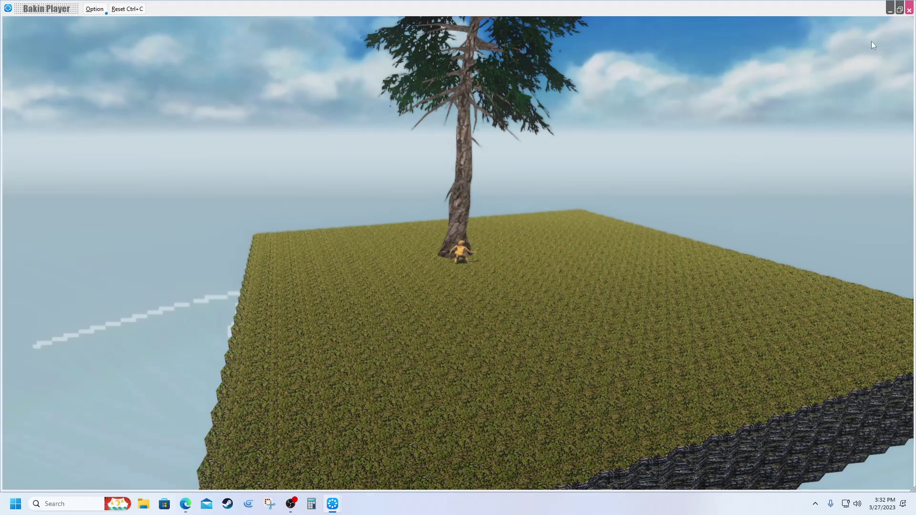
{"action": "left_click", "coordinate": [910, 9]}
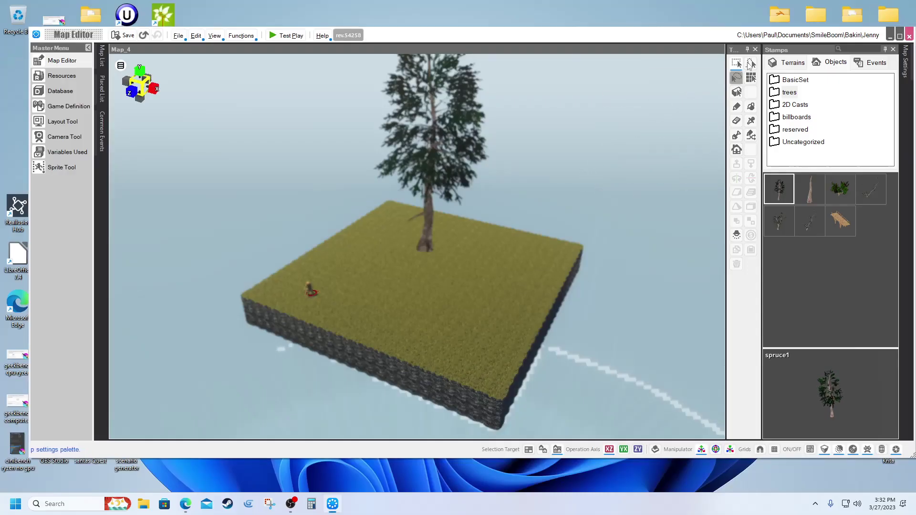
Step: Scale the placed spruce1 tree down on the map and deselect it
{"action": "left_click", "coordinate": [425, 213]}
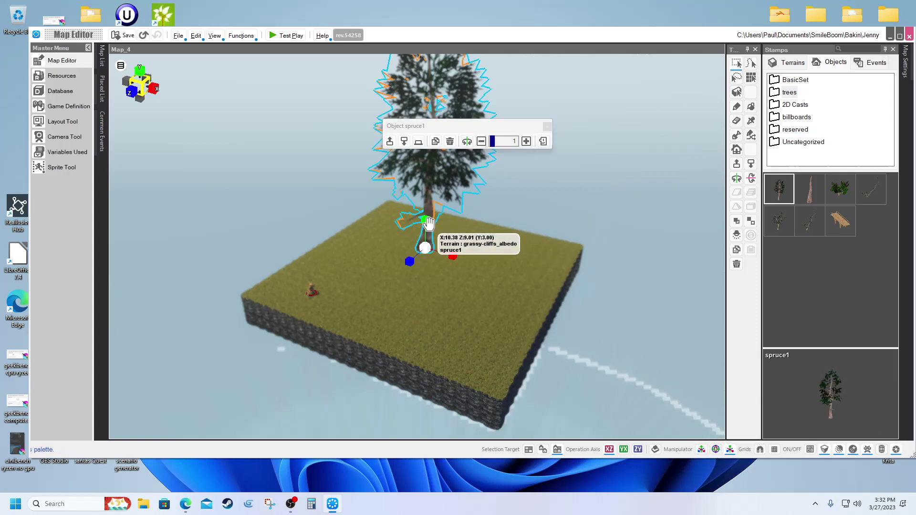
{"action": "left_click_drag", "start_coordinate": [424, 227], "coordinate": [428, 271]}
{"action": "left_click", "coordinate": [417, 288]}
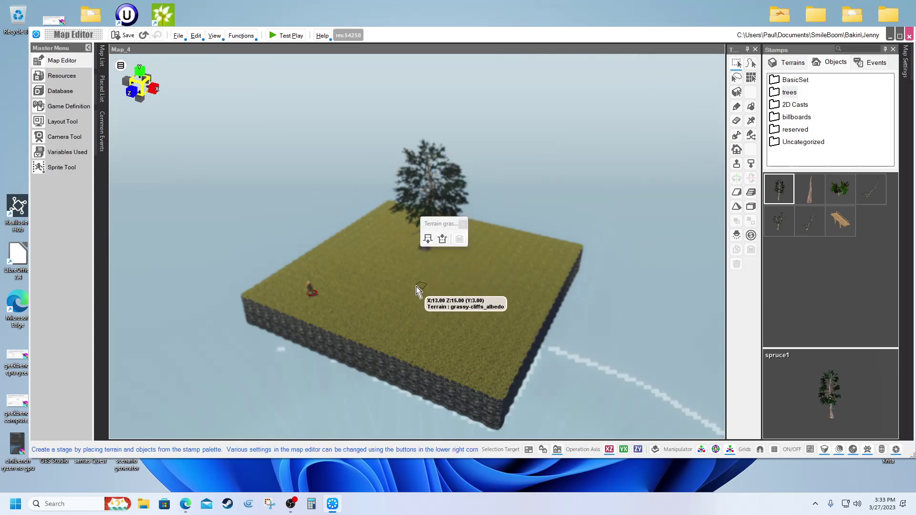
Step: Examine the resized spruce beside the character on the map from low and raised viewpoints
{"action": "right_click_drag", "start_coordinate": [394, 276], "coordinate": [450, 251]}
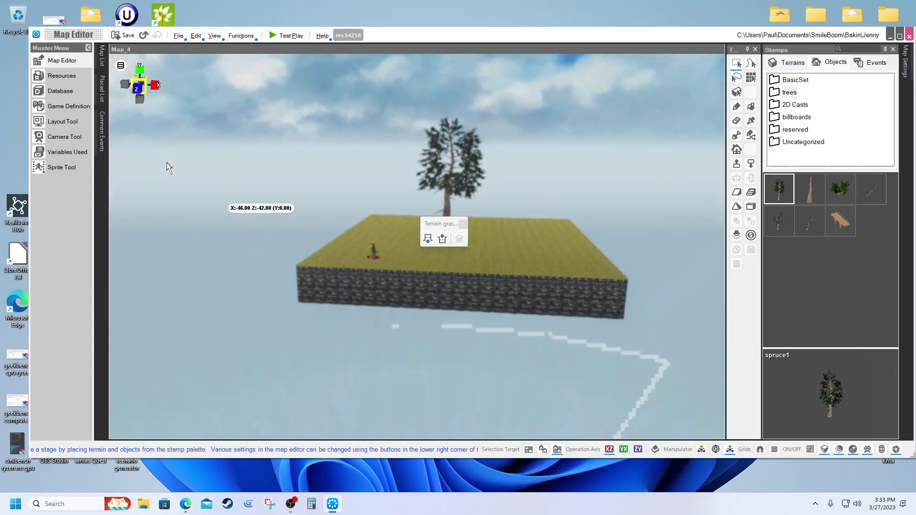
{"action": "scroll", "coordinate": [466, 170], "scroll_direction": "up", "scroll_amount": 5}
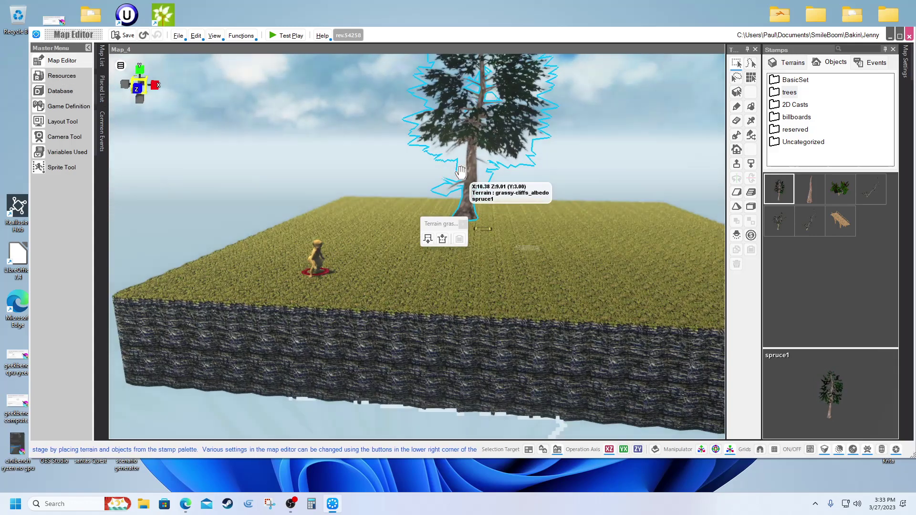
{"action": "left_click", "coordinate": [562, 197]}
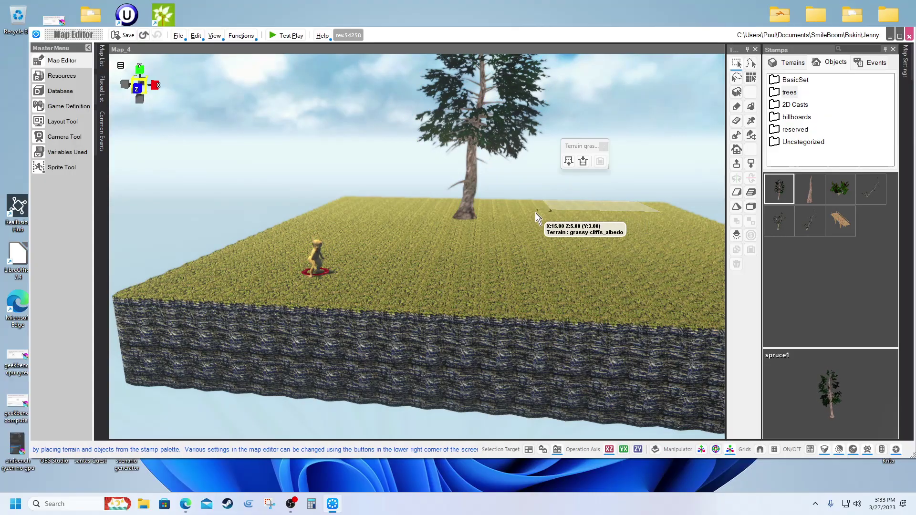
{"action": "scroll", "coordinate": [537, 213], "scroll_direction": "up", "scroll_amount": 3}
{"action": "scroll", "coordinate": [535, 227], "scroll_direction": "up", "scroll_amount": 3}
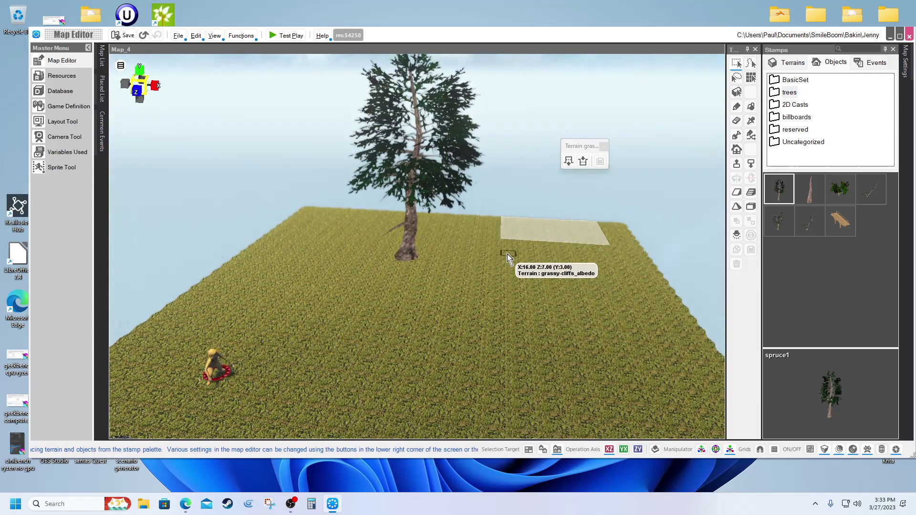
{"action": "scroll", "coordinate": [495, 252], "scroll_direction": "down", "scroll_amount": 1}
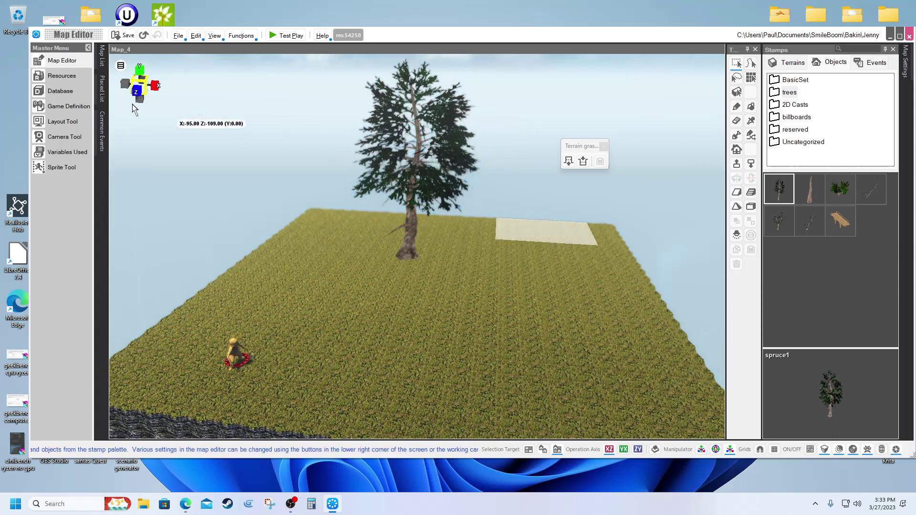
Step: Reopen the resources and review the culling, shader and threshold settings of the spruce bark, foliage and branch materials
{"action": "left_click", "coordinate": [63, 79]}
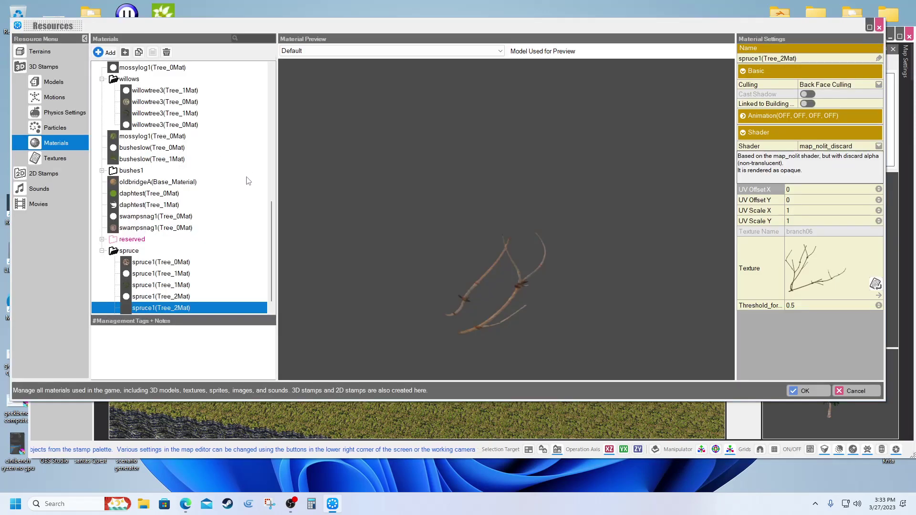
{"action": "left_click", "coordinate": [150, 285]}
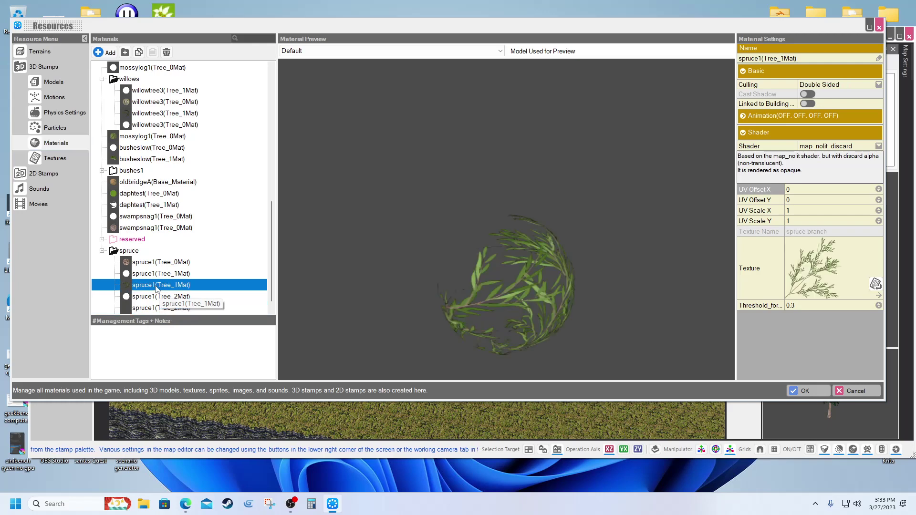
{"action": "left_click", "coordinate": [150, 264]}
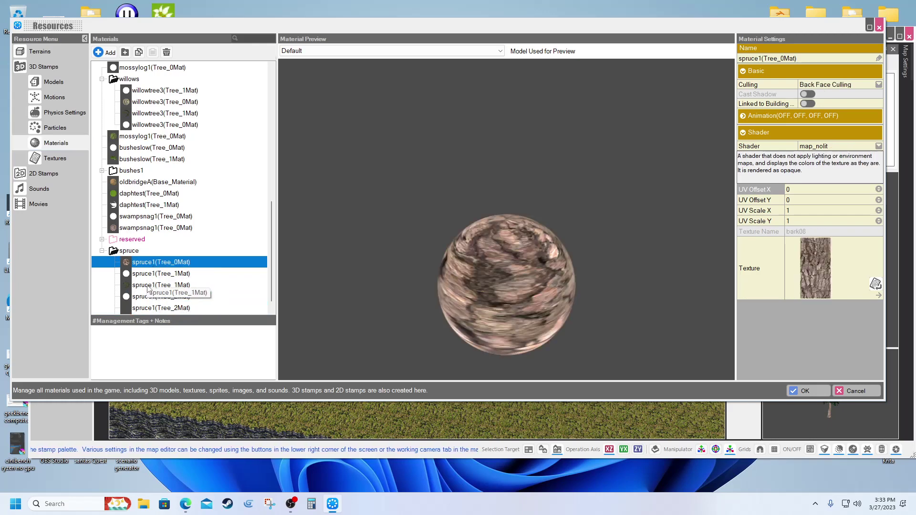
{"action": "left_click", "coordinate": [148, 286]}
{"action": "left_click", "coordinate": [143, 309]}
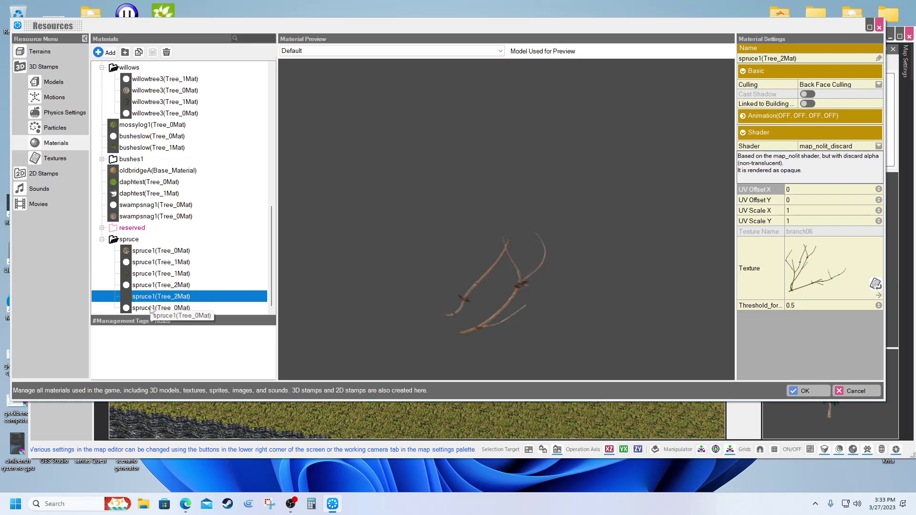
Step: Select the spruce foliage material spruce1(Tree_1Mat) with the spruce branch texture and preview it on the spruce1 model
{"action": "left_click", "coordinate": [154, 274]}
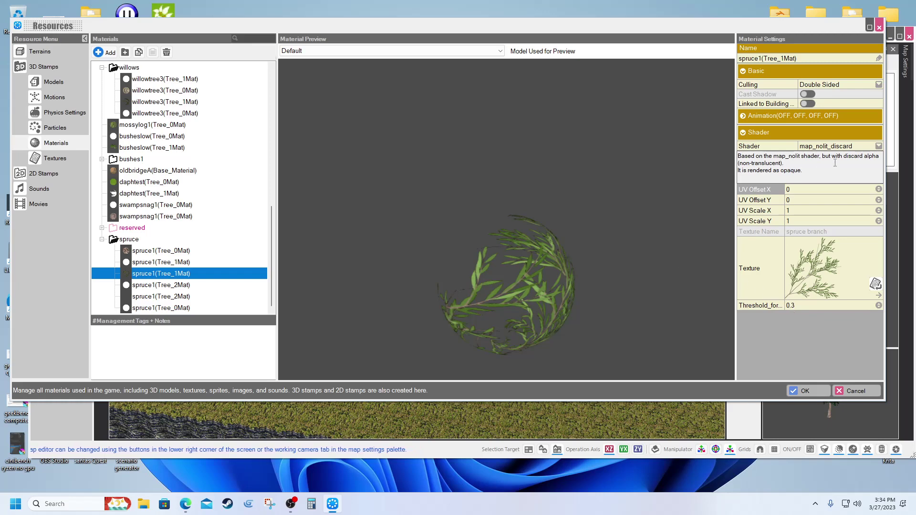
{"action": "left_click", "coordinate": [841, 147]}
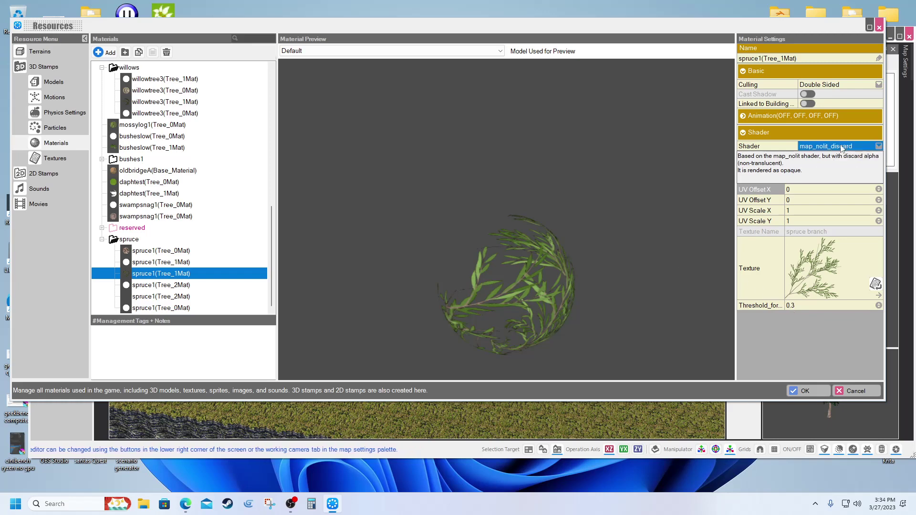
{"action": "left_click", "coordinate": [842, 147]}
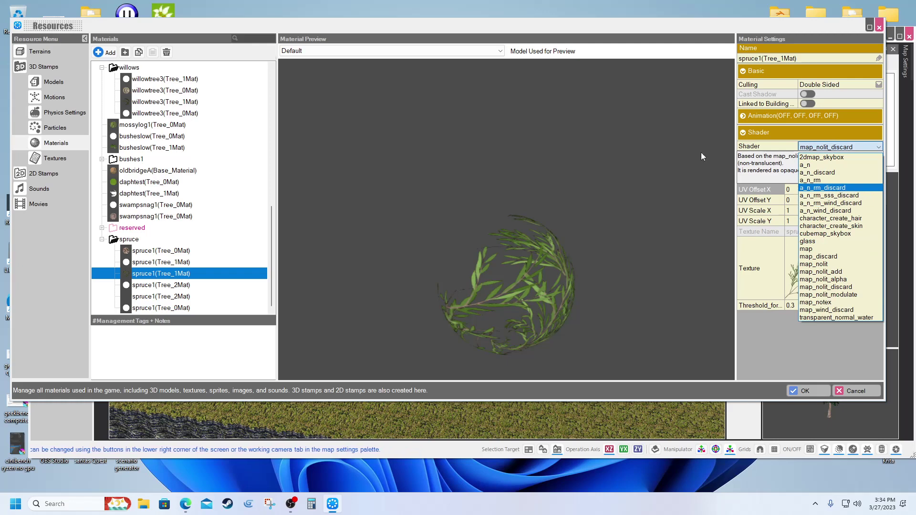
{"action": "left_click", "coordinate": [439, 72]}
{"action": "left_click", "coordinate": [437, 50]}
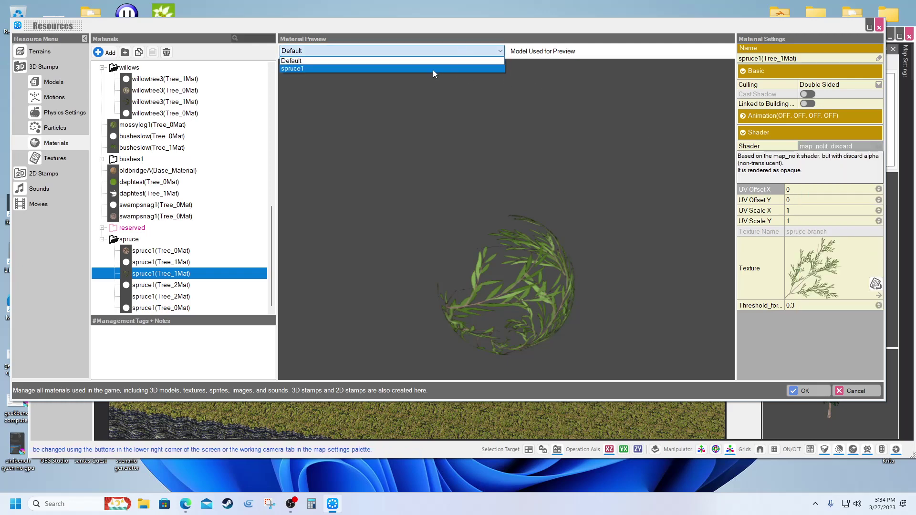
{"action": "left_click", "coordinate": [434, 69]}
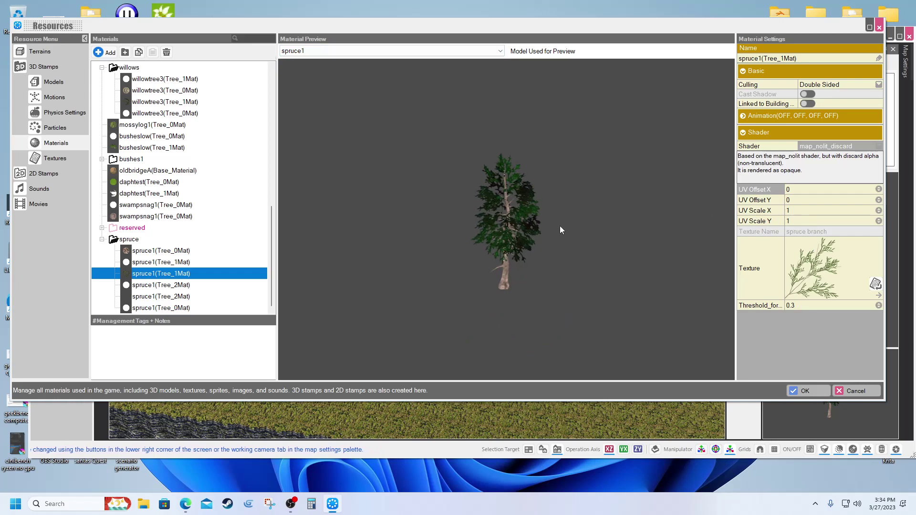
{"action": "scroll", "coordinate": [560, 226], "scroll_direction": "up", "scroll_amount": 5}
{"action": "scroll", "coordinate": [560, 225], "scroll_direction": "up", "scroll_amount": 3}
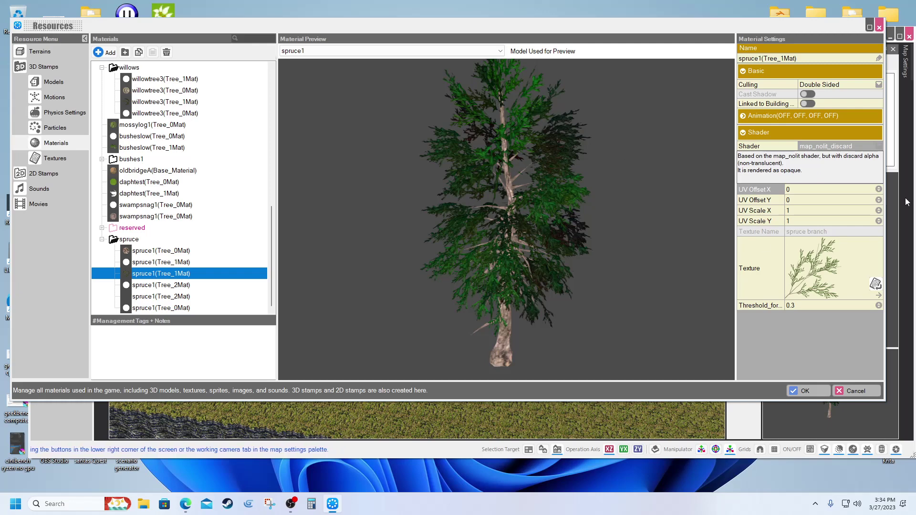
Step: Change the spruce foliage material's shader to map_wind_discard
{"action": "left_click", "coordinate": [879, 148]}
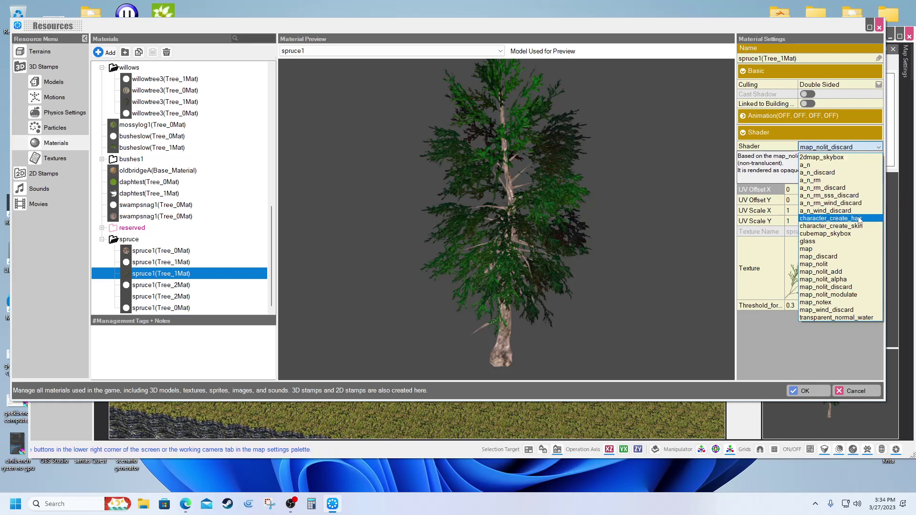
{"action": "left_click", "coordinate": [834, 311]}
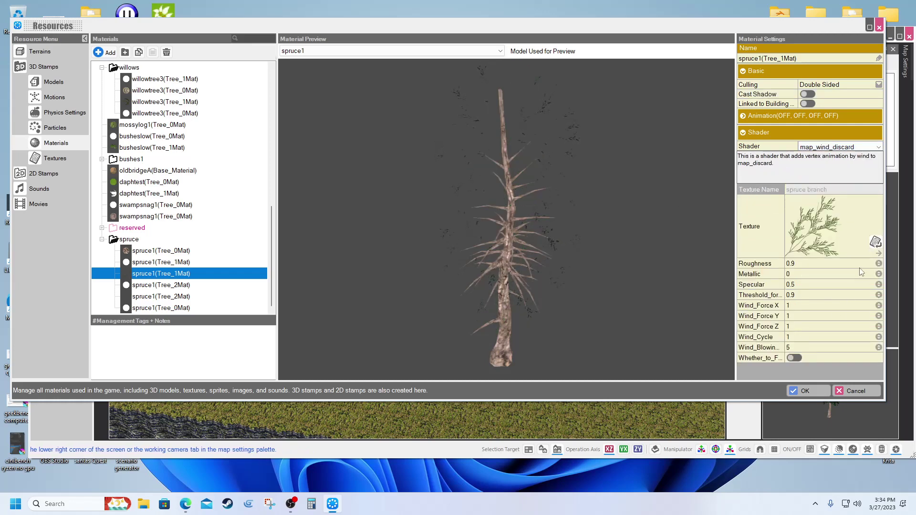
{"action": "left_click", "coordinate": [880, 148]}
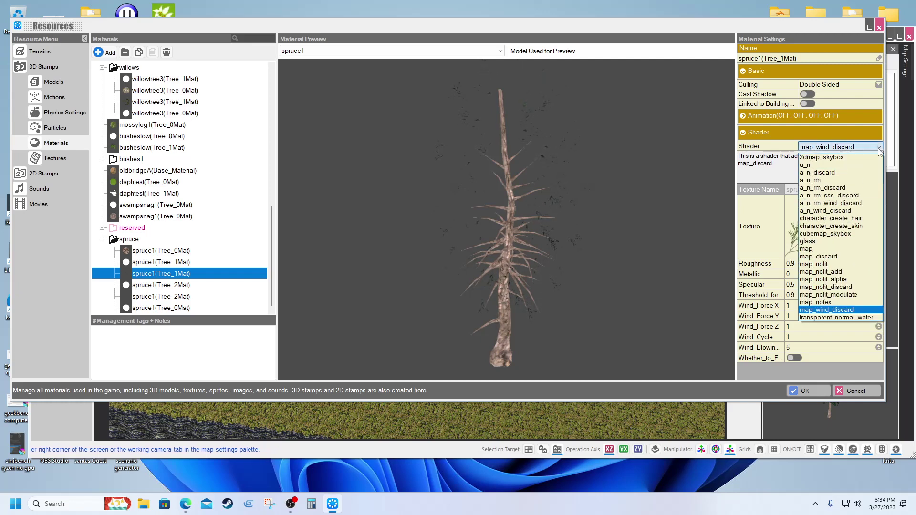
{"action": "left_click", "coordinate": [880, 149]}
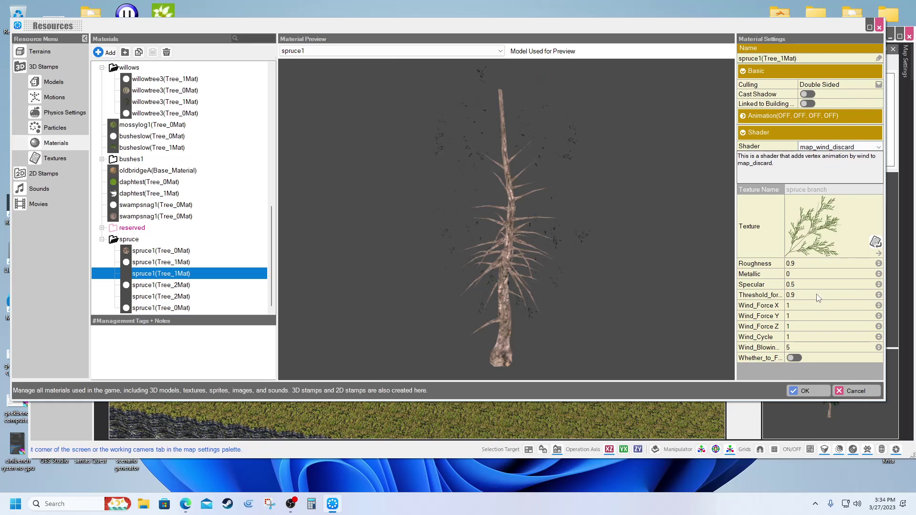
Step: Lower the foliage material's discard threshold to 0, then raise it to 0.3
{"action": "left_click", "coordinate": [879, 296]}
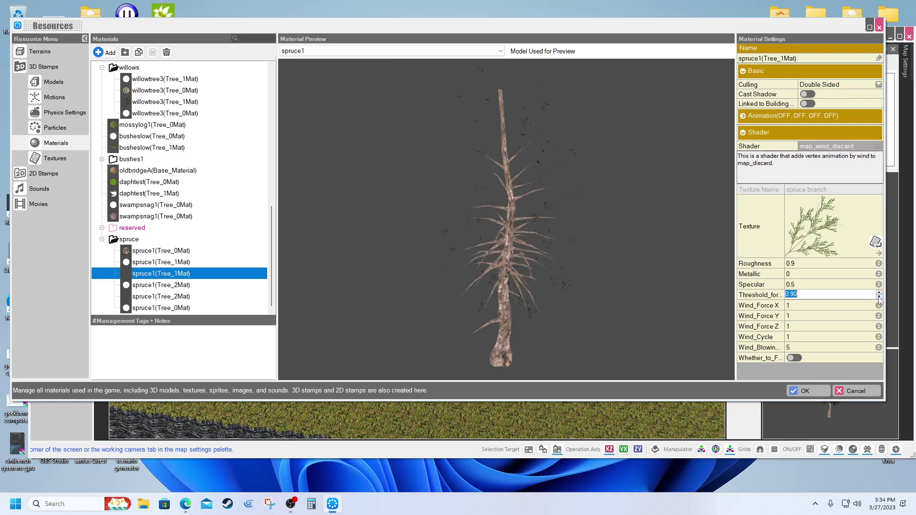
{"action": "left_click", "coordinate": [879, 297]}
{"action": "left_click", "coordinate": [880, 298]}
{"action": "left_click", "coordinate": [879, 297]}
{"action": "left_click", "coordinate": [879, 297]}
{"action": "left_click", "coordinate": [879, 297]}
{"action": "left_click", "coordinate": [879, 297]}
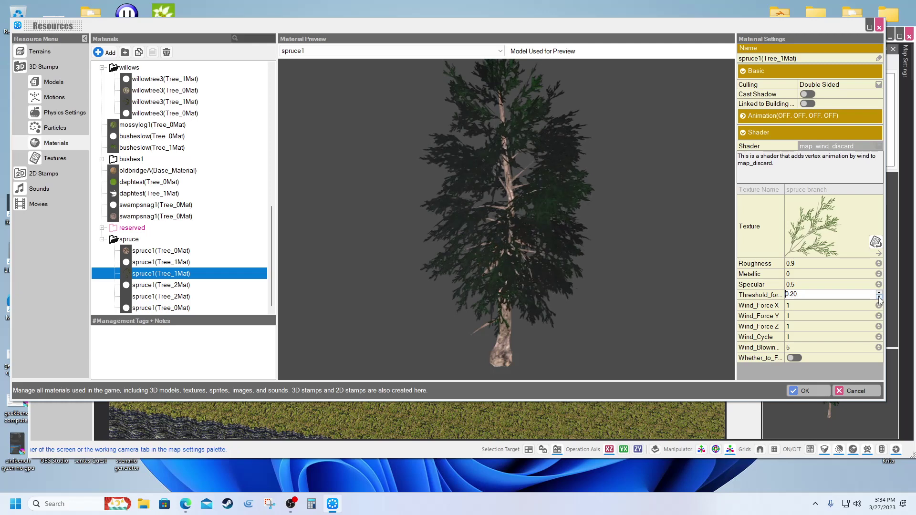
{"action": "left_click", "coordinate": [879, 297]}
{"action": "left_click", "coordinate": [880, 298]}
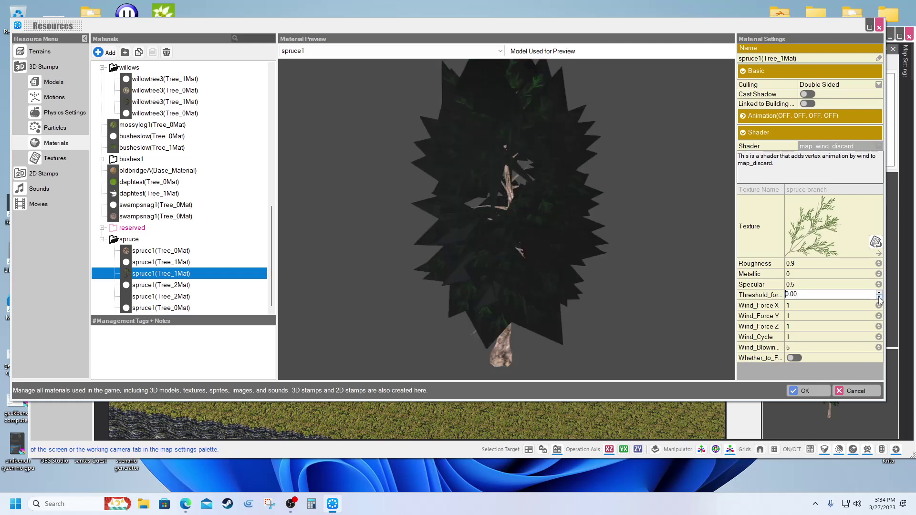
{"action": "left_click", "coordinate": [879, 294]}
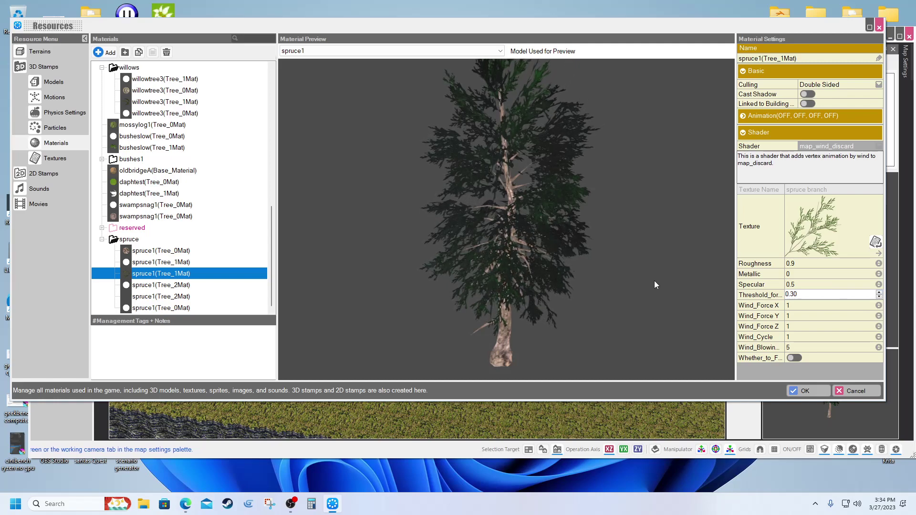
Step: Try the Whether_to_Fix_Y=0 option on the foliage, switch it back off and inspect the swaying tree from several angles
{"action": "left_click_drag", "start_coordinate": [587, 269], "coordinate": [568, 252]}
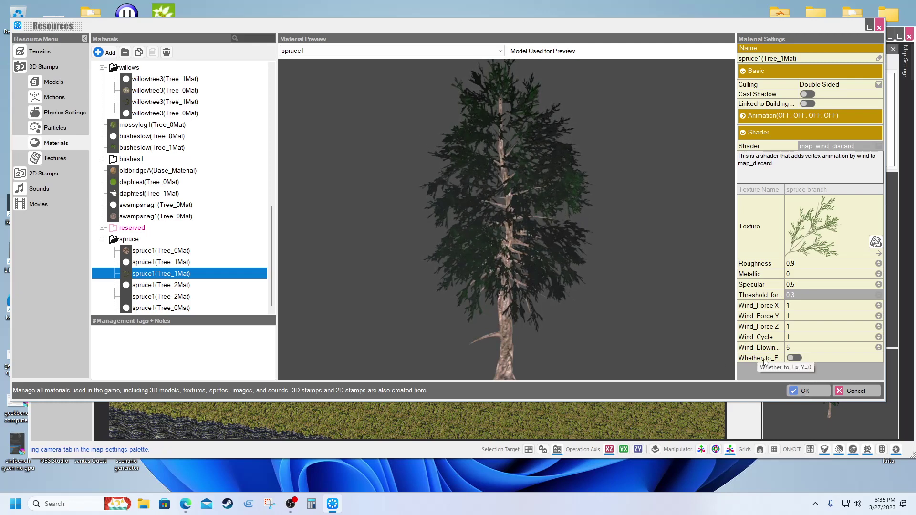
{"action": "left_click", "coordinate": [791, 358]}
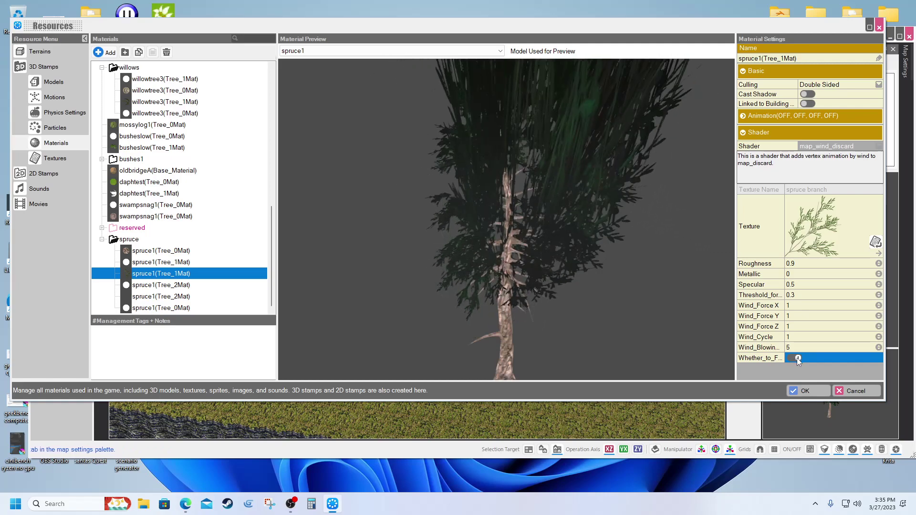
{"action": "left_click", "coordinate": [797, 358]}
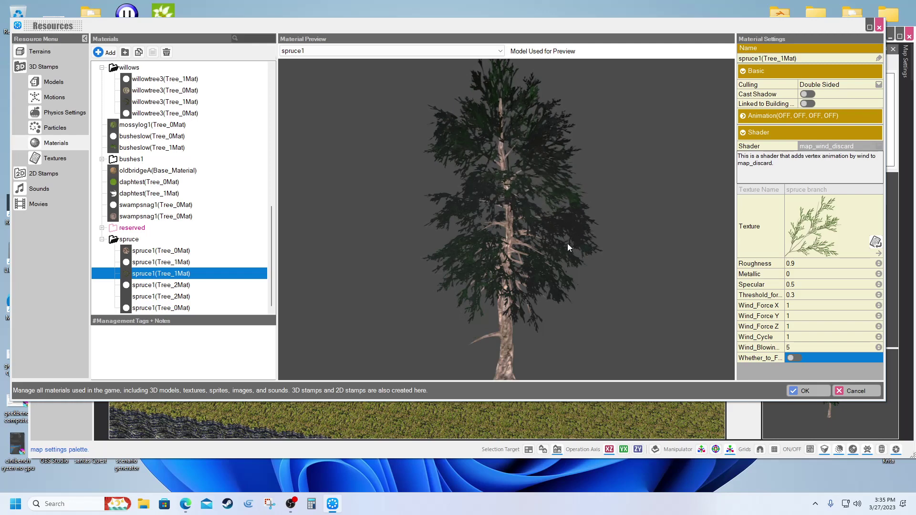
{"action": "left_click_drag", "start_coordinate": [568, 244], "coordinate": [538, 257]}
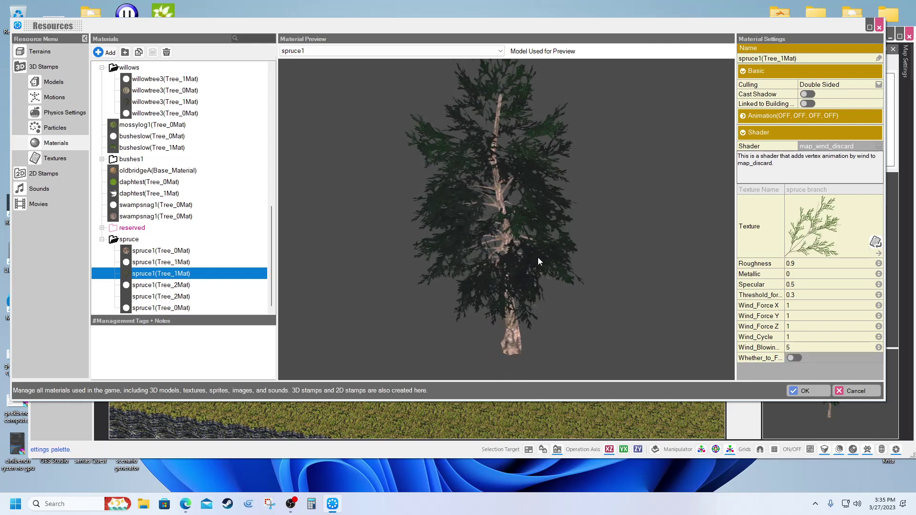
{"action": "left_click_drag", "start_coordinate": [537, 257], "coordinate": [601, 257]}
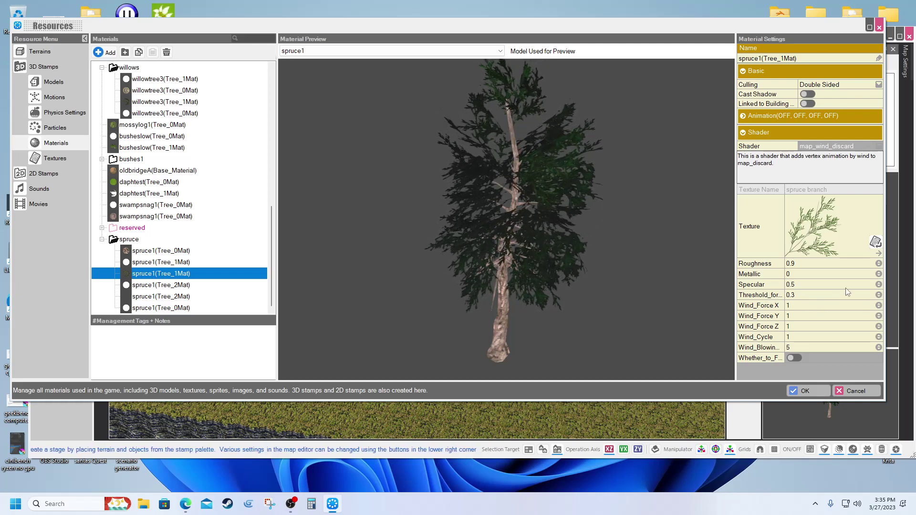
Step: Set the foliage material's specular to 1.0 and its roughness to 0.7
{"action": "left_click", "coordinate": [878, 285]}
{"action": "left_click", "coordinate": [879, 283]}
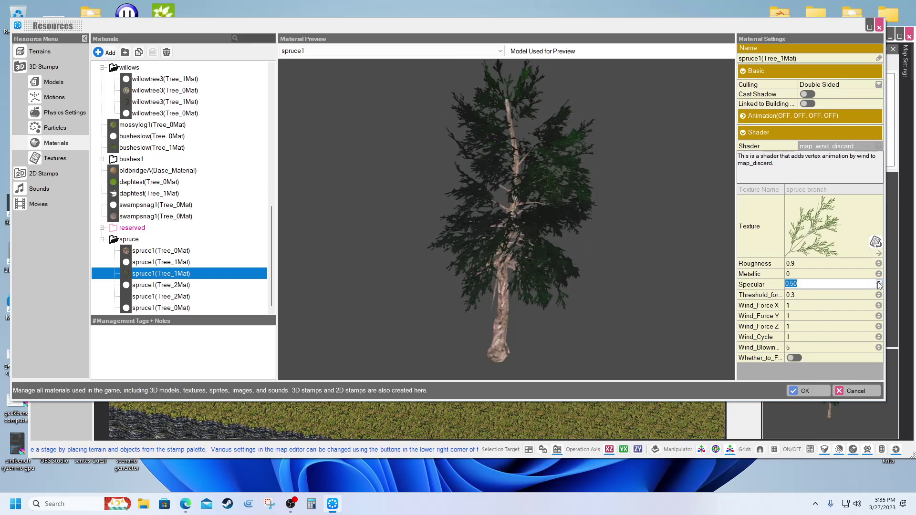
{"action": "left_click", "coordinate": [879, 282]}
{"action": "left_click", "coordinate": [879, 282]}
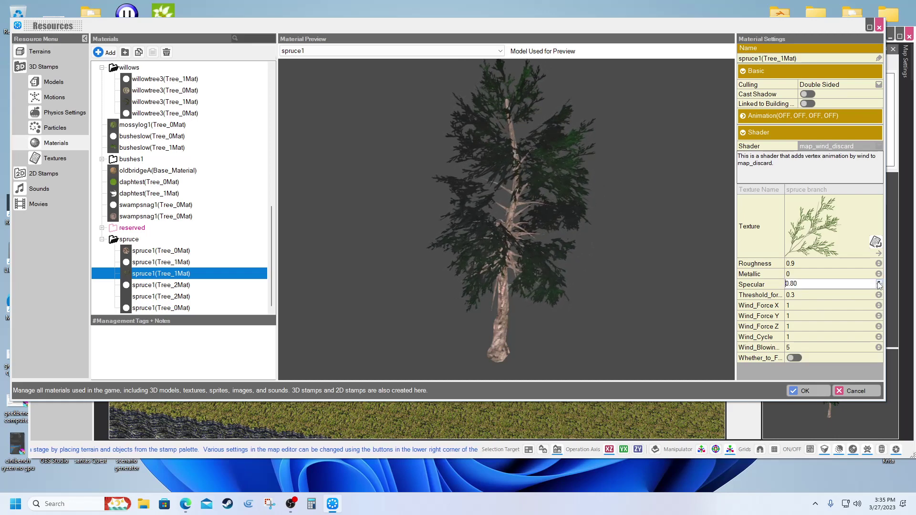
{"action": "left_click", "coordinate": [879, 283]}
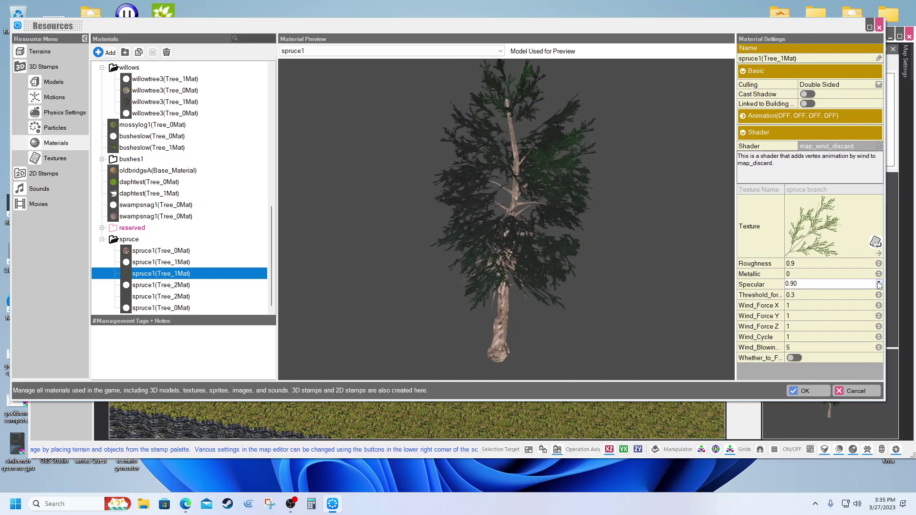
{"action": "left_click", "coordinate": [879, 282]}
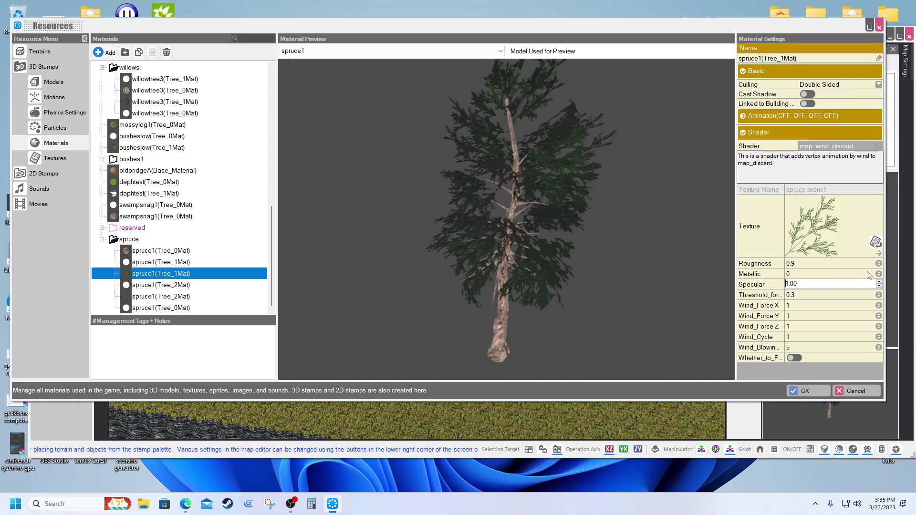
{"action": "left_click", "coordinate": [879, 263]}
{"action": "left_click", "coordinate": [880, 266]}
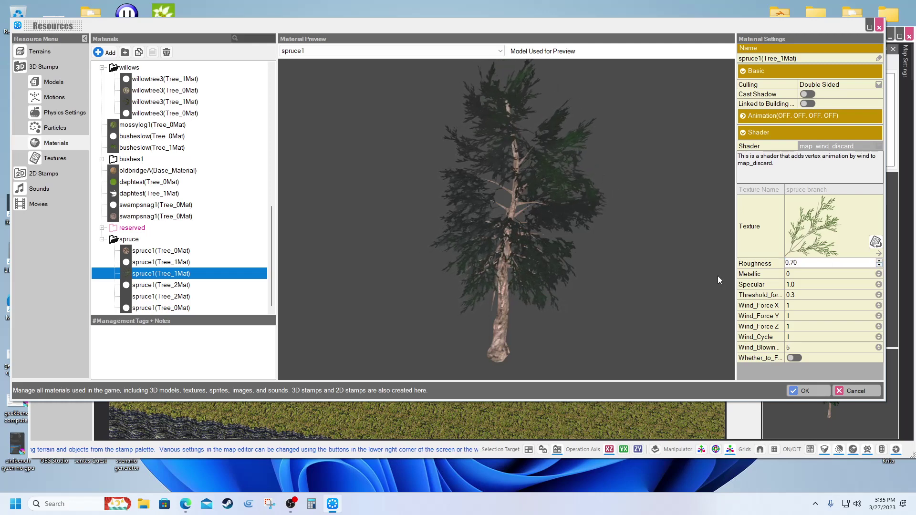
Step: Set the foliage material's Wind_Force X, Y and Z values to 0, checking the sway in the preview
{"action": "left_click", "coordinate": [790, 307]}
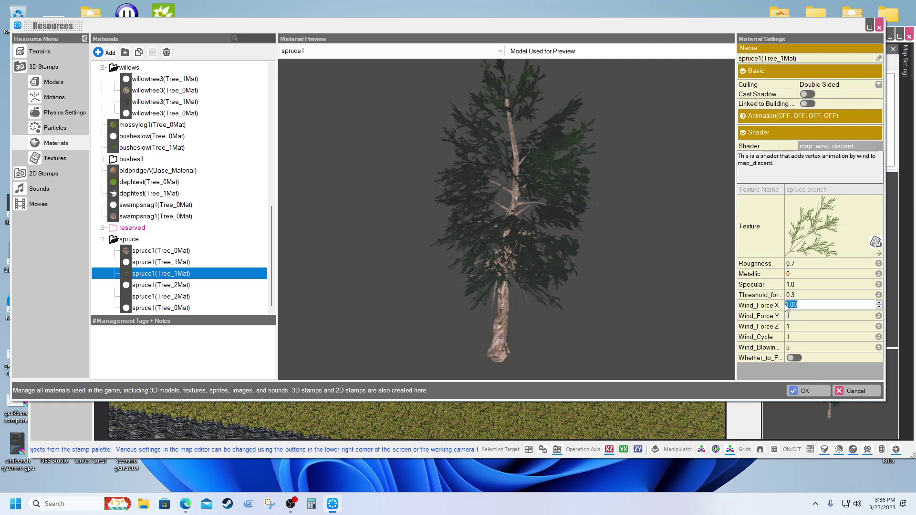
{"action": "type", "text": "0"}
{"action": "left_click", "coordinate": [795, 317]}
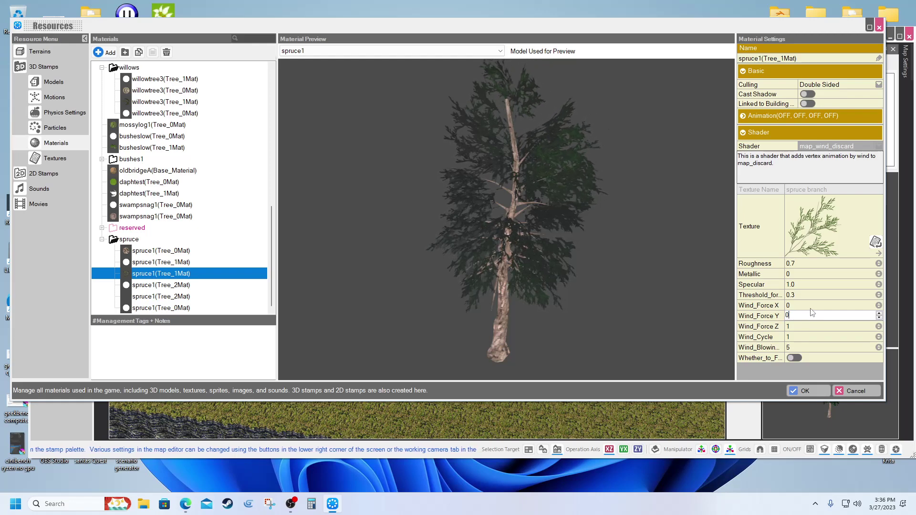
{"action": "left_click", "coordinate": [820, 326]}
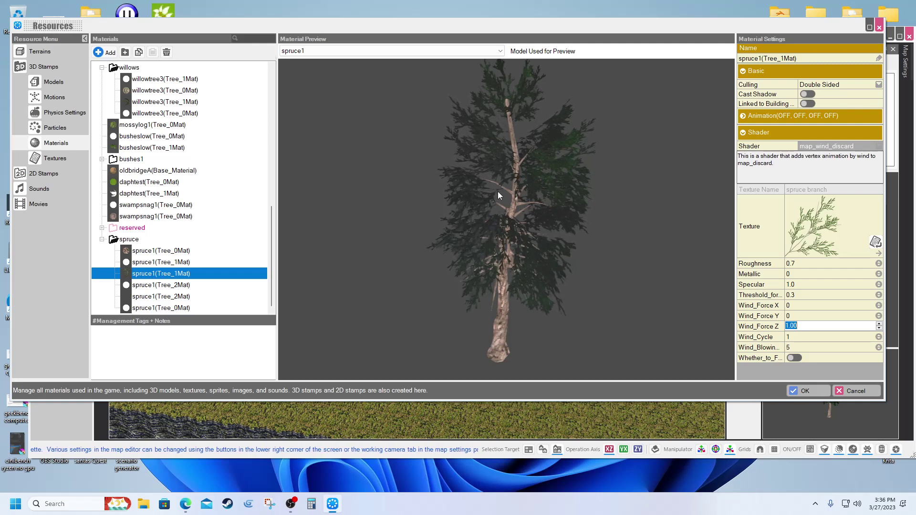
{"action": "left_click_drag", "start_coordinate": [497, 191], "coordinate": [465, 196]}
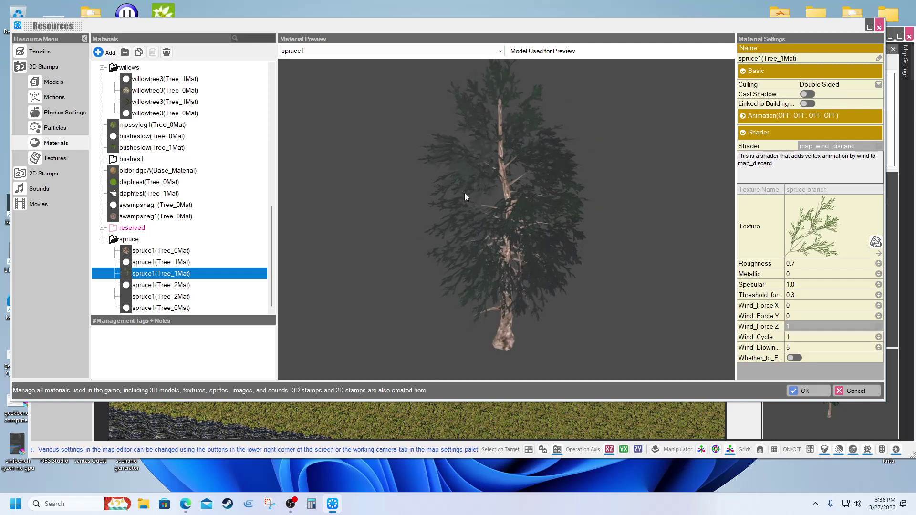
{"action": "left_click_drag", "start_coordinate": [465, 195], "coordinate": [489, 197]}
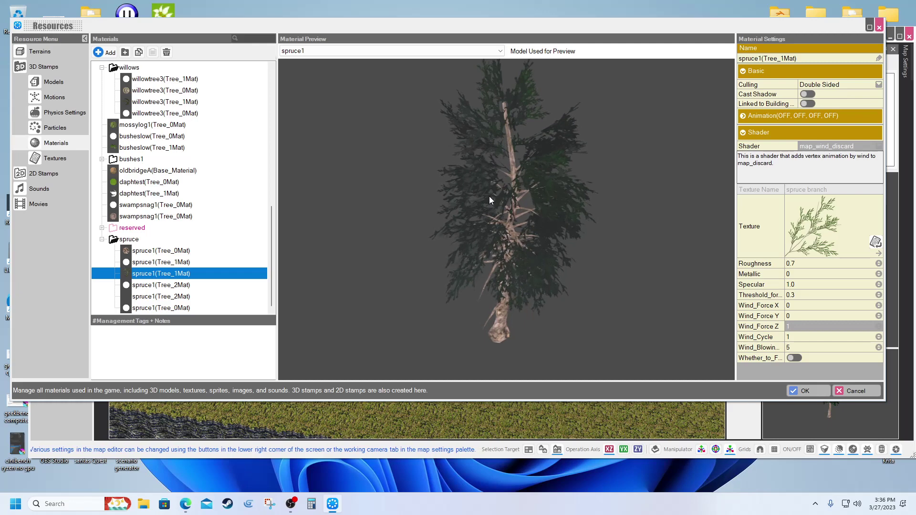
{"action": "left_click", "coordinate": [794, 327]}
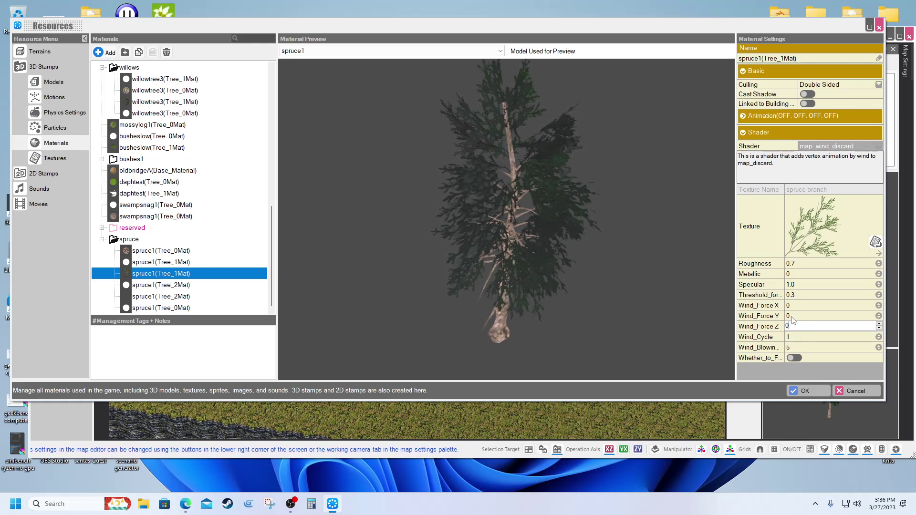
Step: Try a Wind_Force X of 2 on the foliage and view the swaying tree from above
{"action": "left_click", "coordinate": [796, 316]}
{"action": "left_click", "coordinate": [792, 306]}
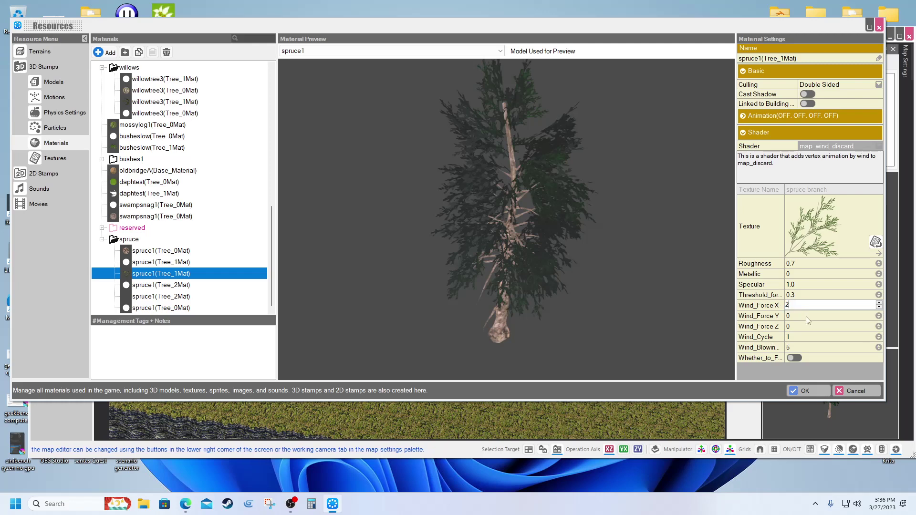
{"action": "left_click", "coordinate": [809, 315]}
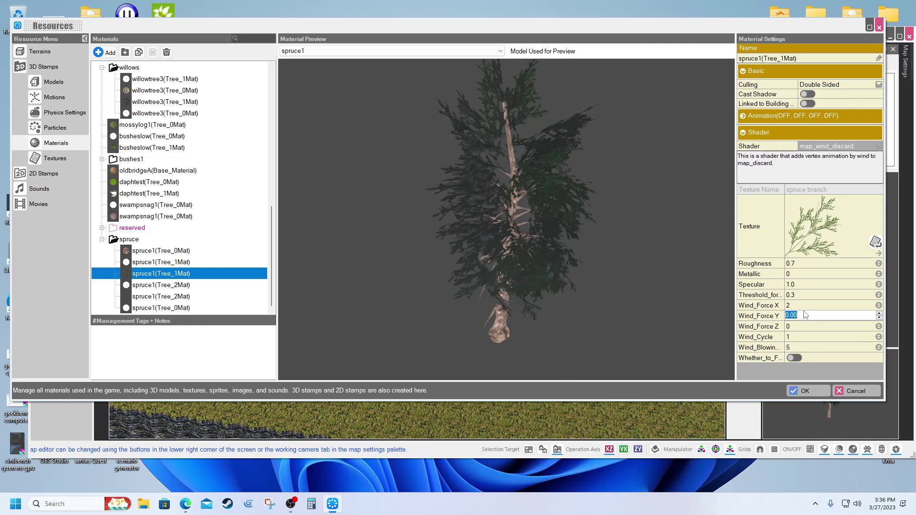
{"action": "left_click_drag", "start_coordinate": [574, 237], "coordinate": [570, 263]}
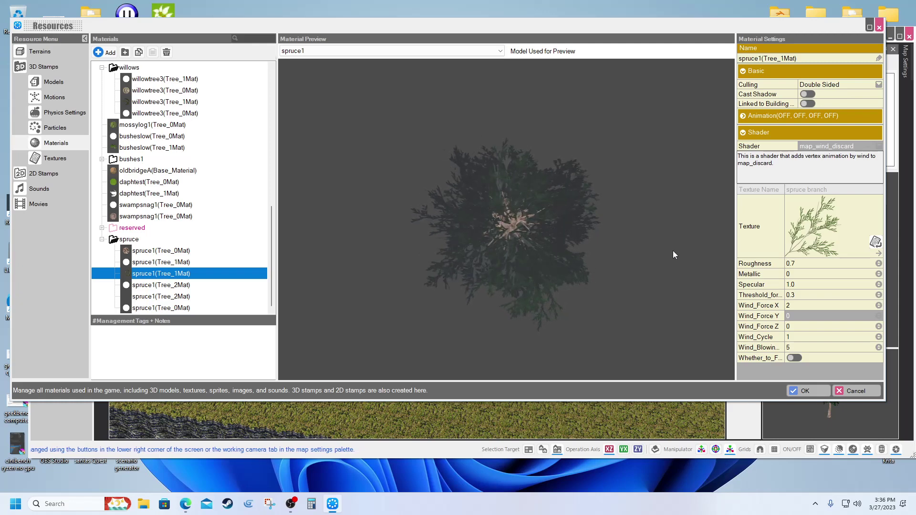
Step: Set the foliage material's Wind_Force X to 0 and try a Wind_Force Z of 2
{"action": "left_click", "coordinate": [795, 305]}
{"action": "left_click_drag", "start_coordinate": [796, 305], "coordinate": [782, 305]}
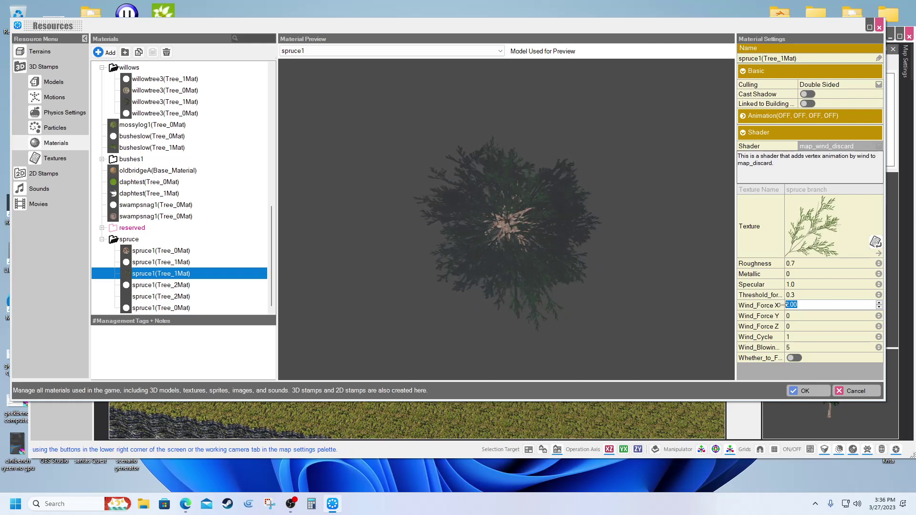
{"action": "left_click", "coordinate": [795, 316]}
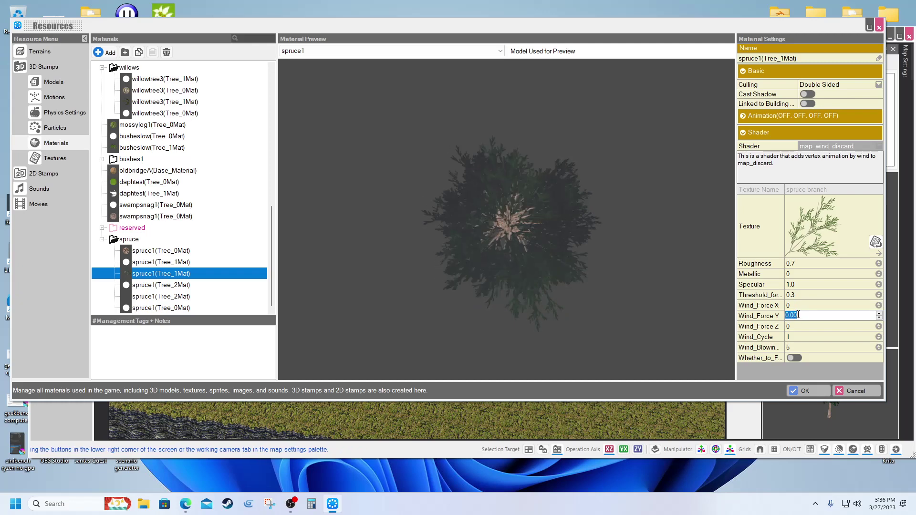
{"action": "left_click", "coordinate": [803, 326]}
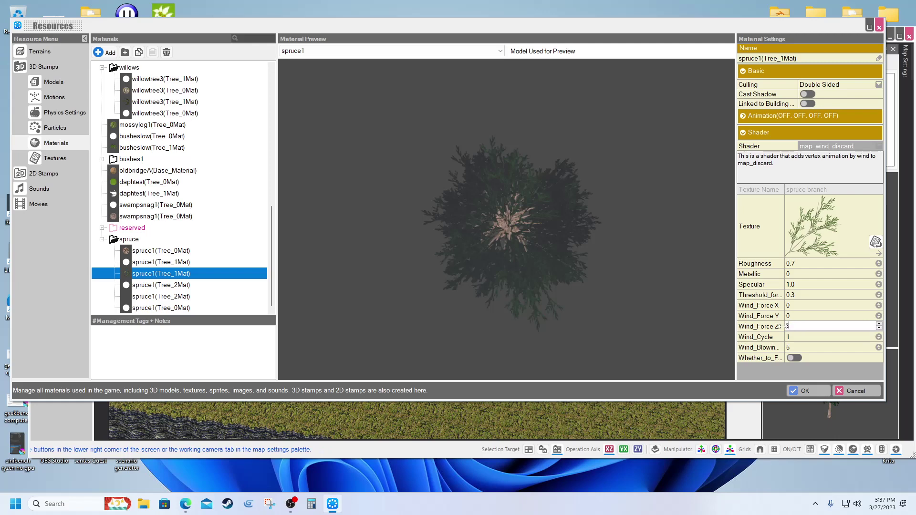
{"action": "left_click", "coordinate": [808, 316]}
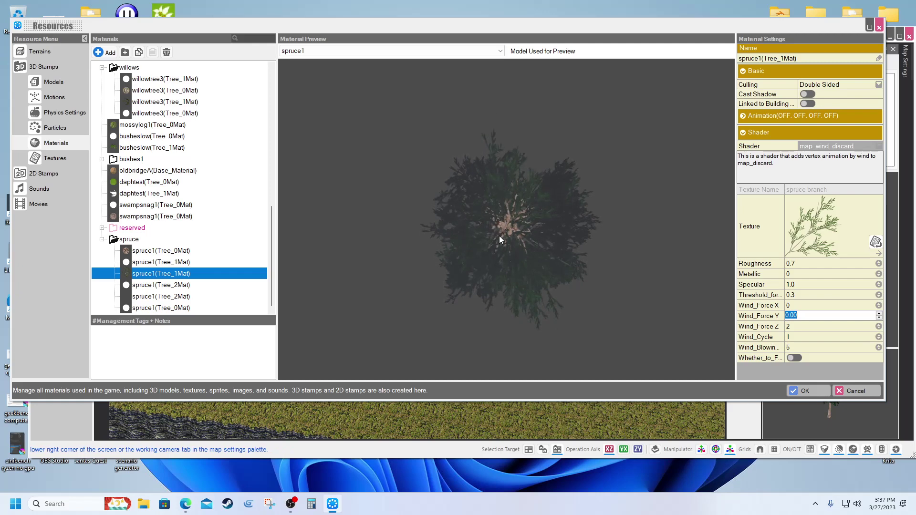
Step: Return Wind_Force Z to 0, try a Wind_Force Y of 2 and view the swaying tree from the side and above
{"action": "left_click", "coordinate": [795, 326]}
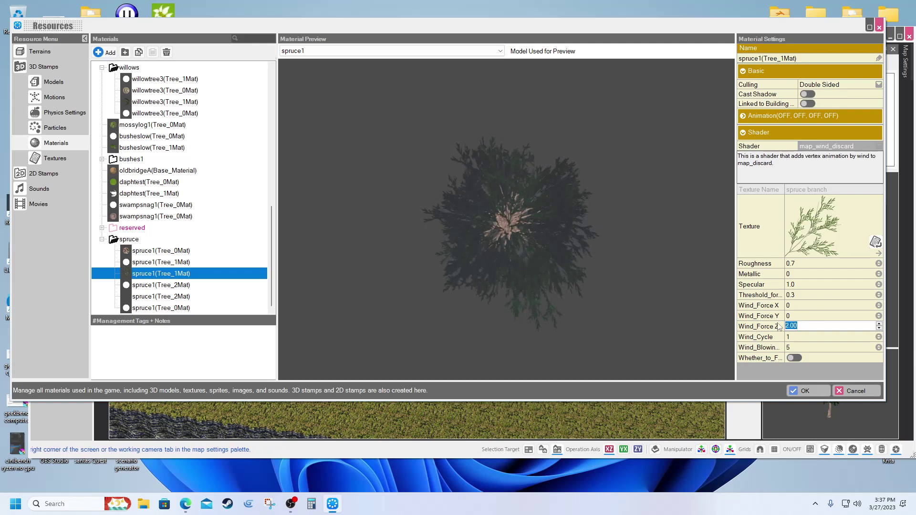
{"action": "left_click", "coordinate": [809, 315]}
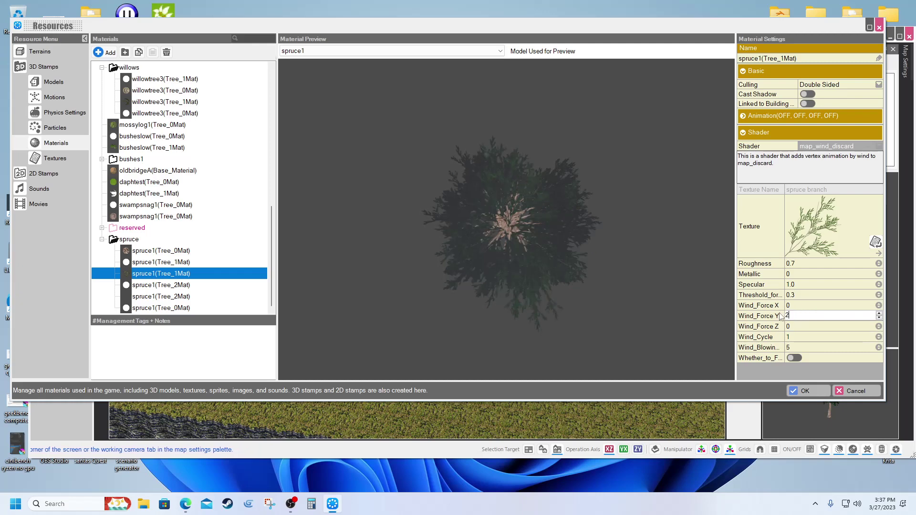
{"action": "left_click", "coordinate": [798, 306]}
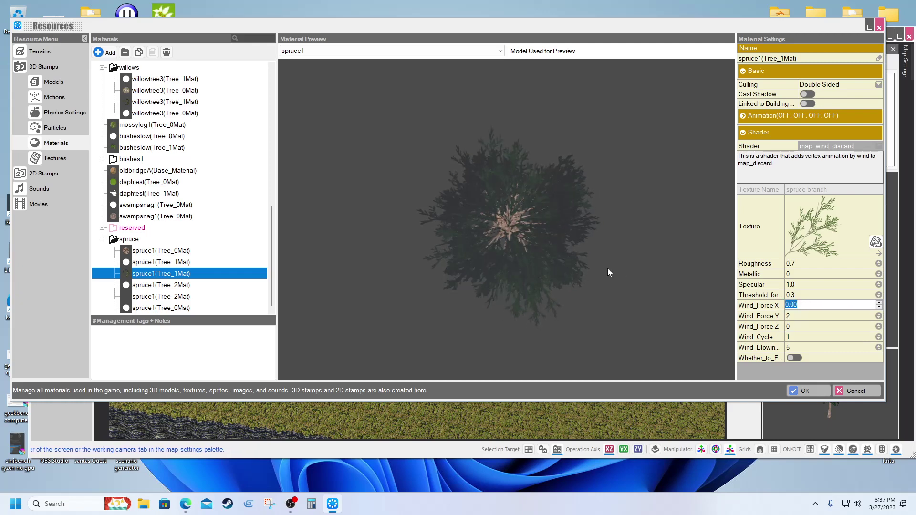
{"action": "left_click_drag", "start_coordinate": [609, 269], "coordinate": [607, 239]}
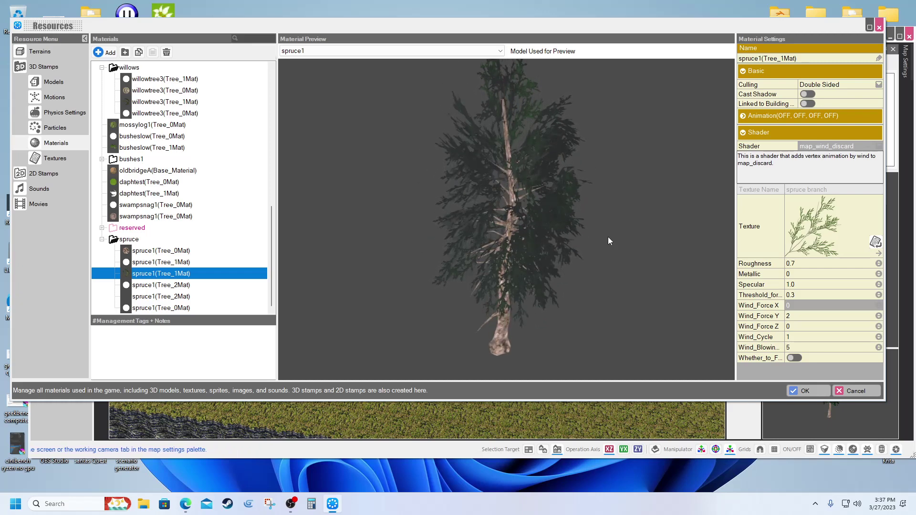
{"action": "left_click_drag", "start_coordinate": [606, 233], "coordinate": [601, 254]}
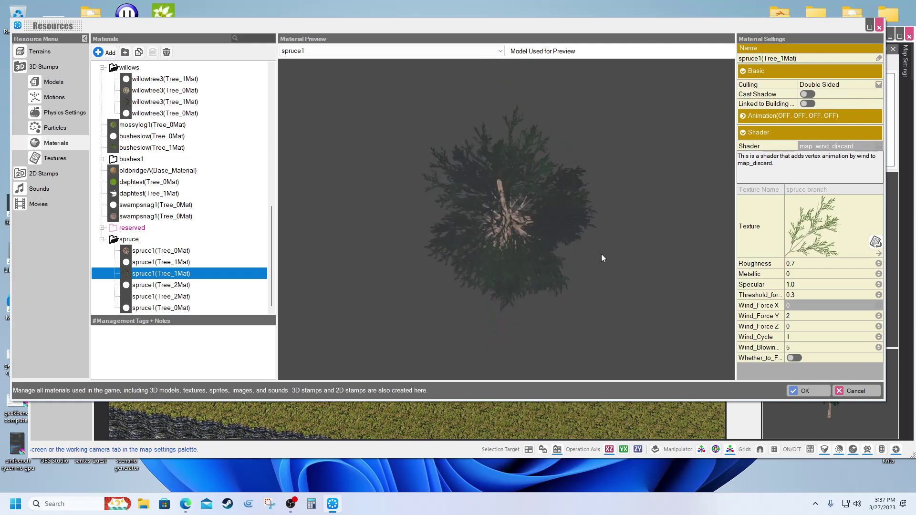
Step: Set Wind_Force Y to 0 and Wind_Force X to 0.2 on the foliage, checking the sway from the side
{"action": "left_click", "coordinate": [797, 316]}
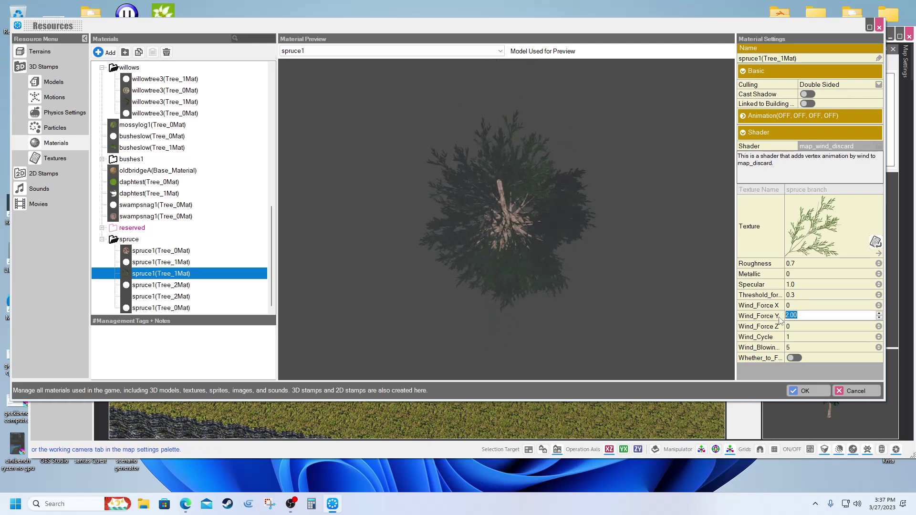
{"action": "left_click", "coordinate": [794, 306]}
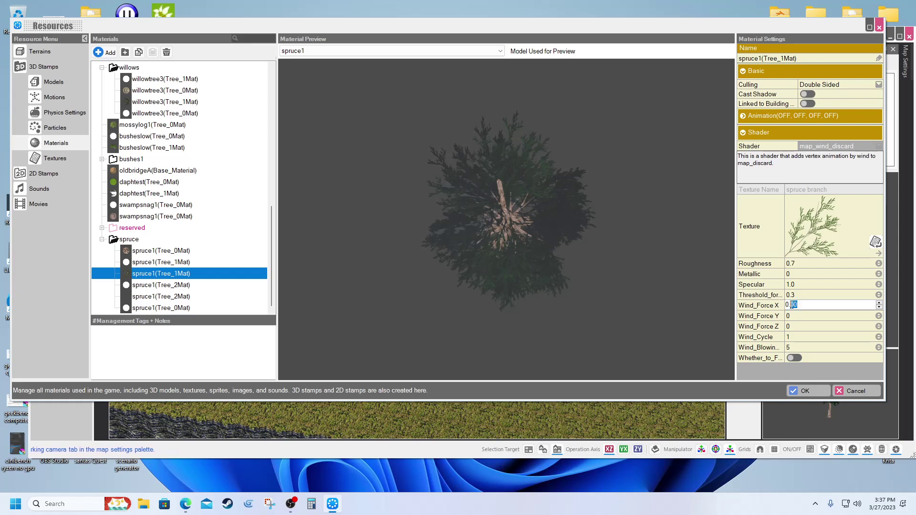
{"action": "left_click", "coordinate": [815, 315]}
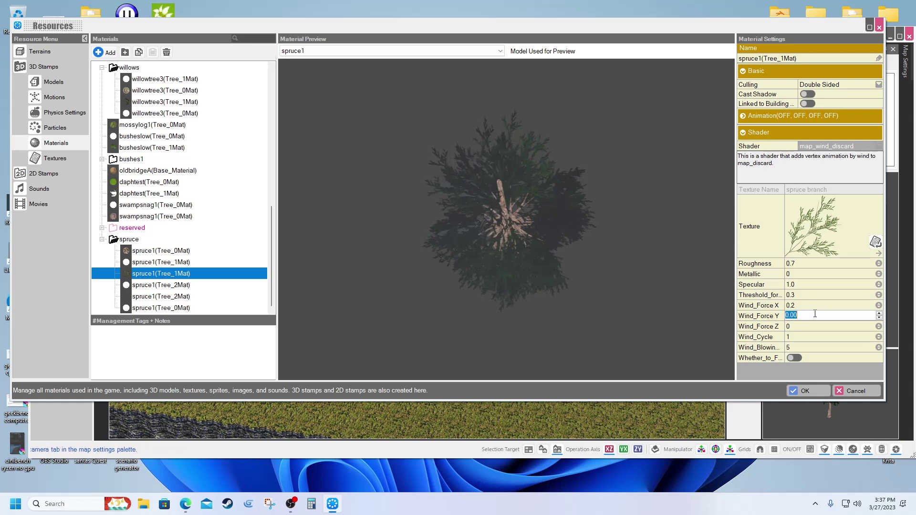
{"action": "left_click_drag", "start_coordinate": [534, 246], "coordinate": [530, 210]}
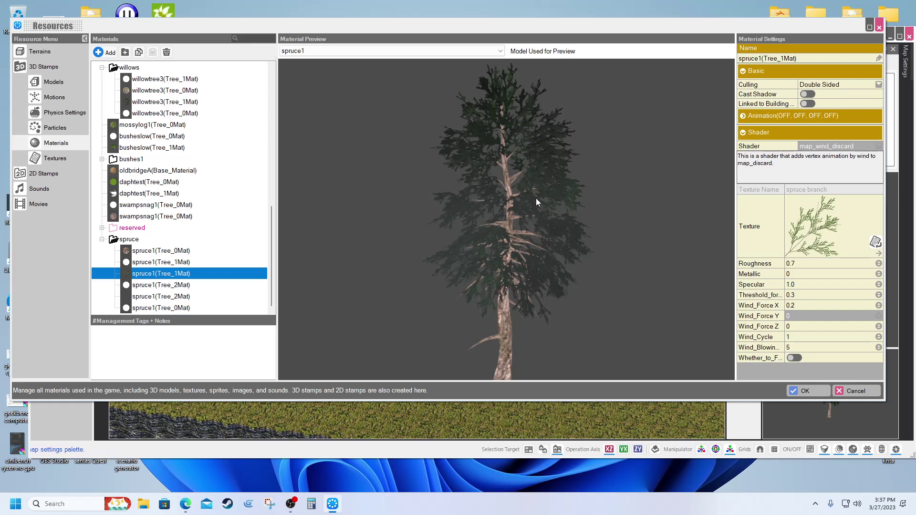
{"action": "left_click_drag", "start_coordinate": [537, 198], "coordinate": [535, 207]}
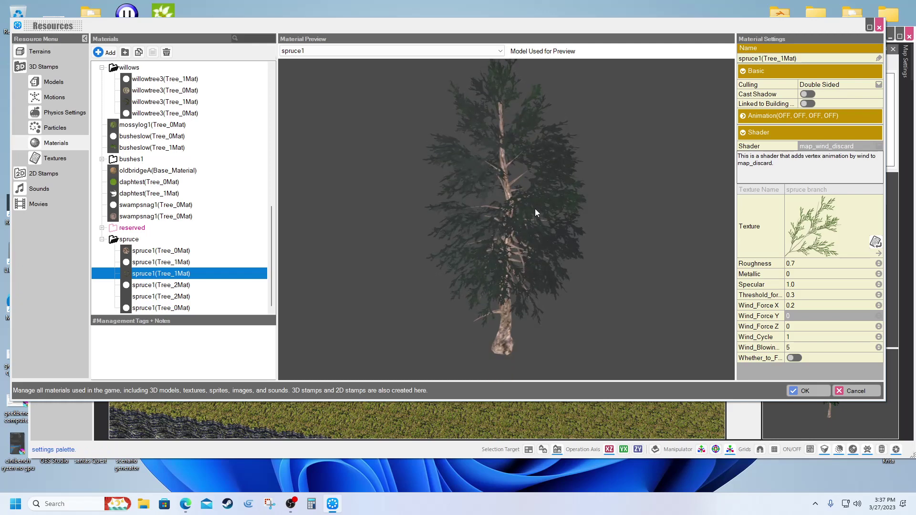
Step: Set the foliage's Wind_Force X to 0.3 and accept the resource changes
{"action": "left_click", "coordinate": [801, 305]}
{"action": "left_click", "coordinate": [800, 305]}
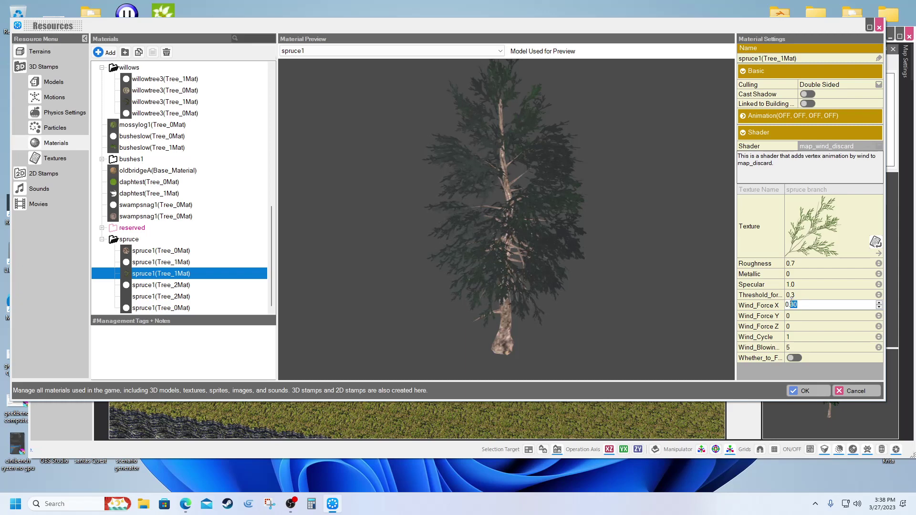
{"action": "left_click", "coordinate": [811, 316]}
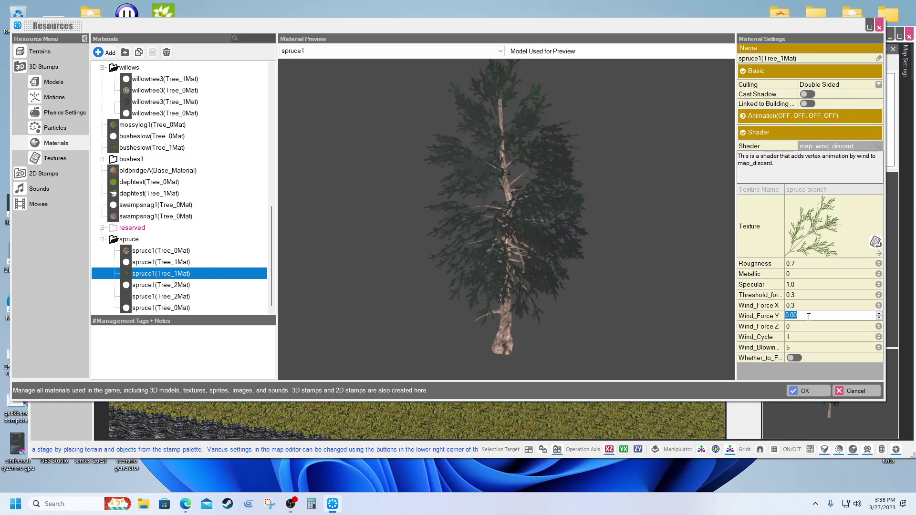
{"action": "left_click", "coordinate": [803, 391]}
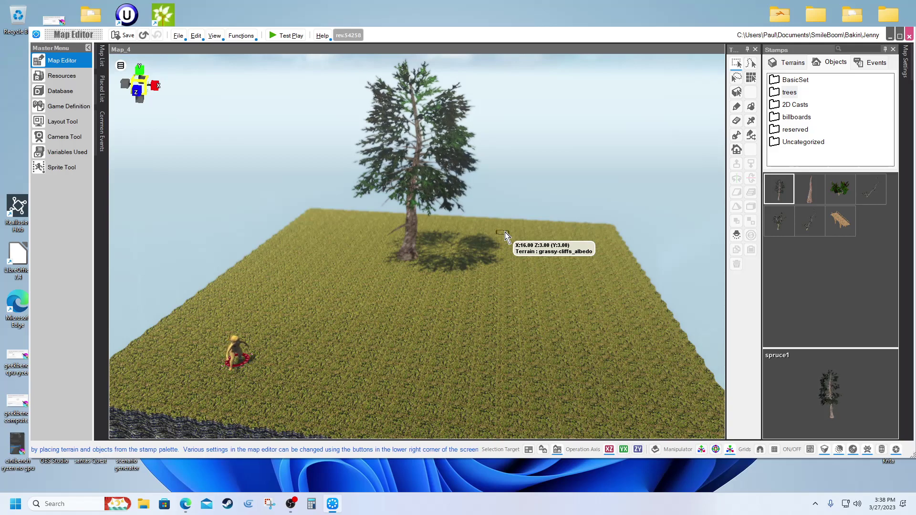
Step: Test play the map, start a new game and move the character around near the spruce tree
{"action": "left_click", "coordinate": [286, 36]}
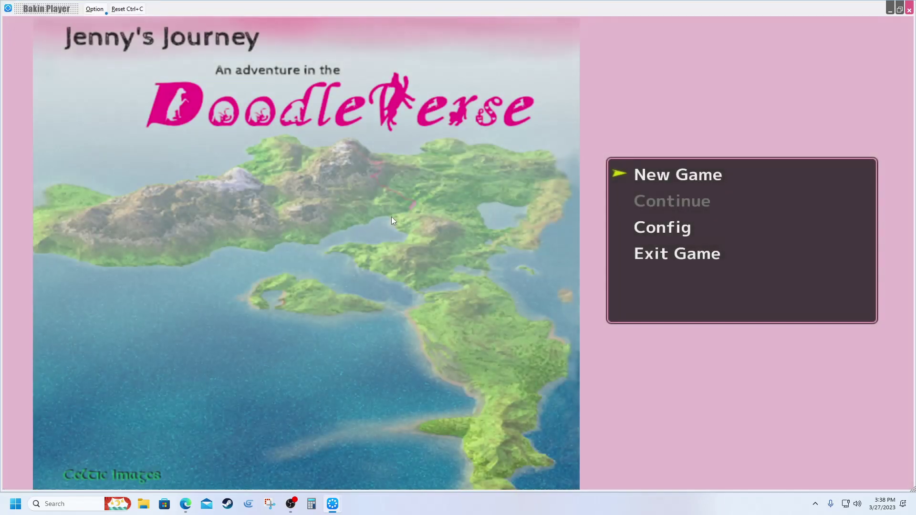
{"action": "key", "text": "Return"}
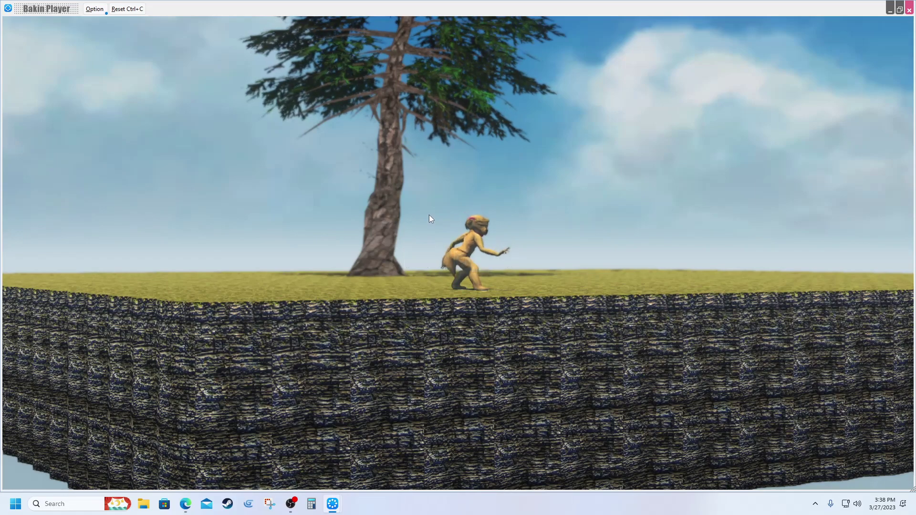
{"action": "key", "text": "Down"}
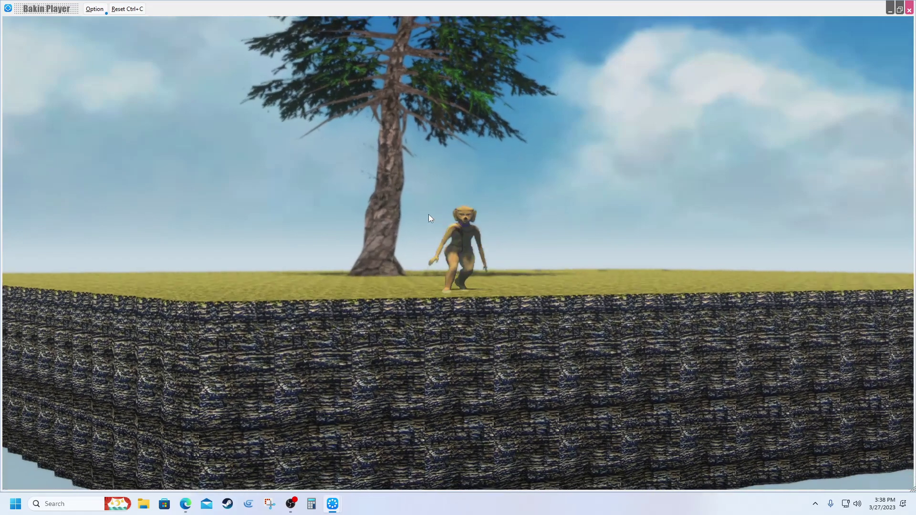
{"action": "key", "text": "Left"}
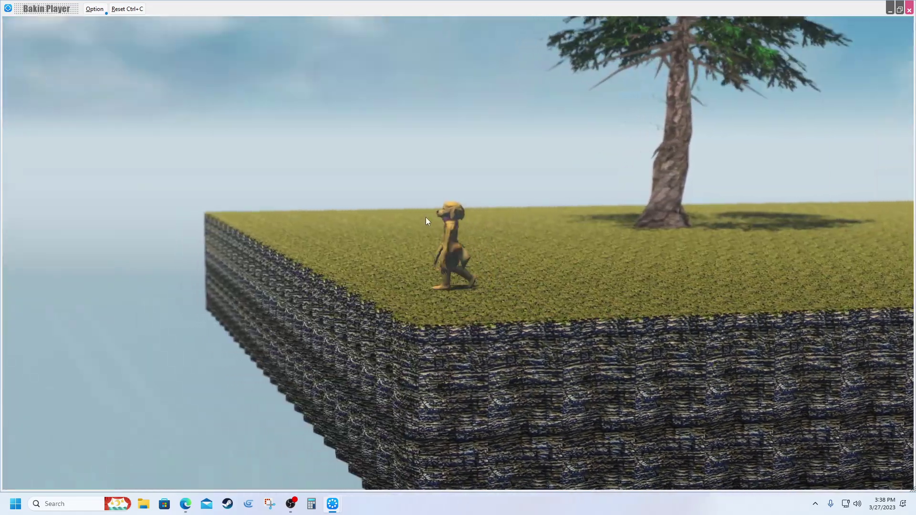
{"action": "key", "text": "Up"}
{"action": "key", "text": "Right"}
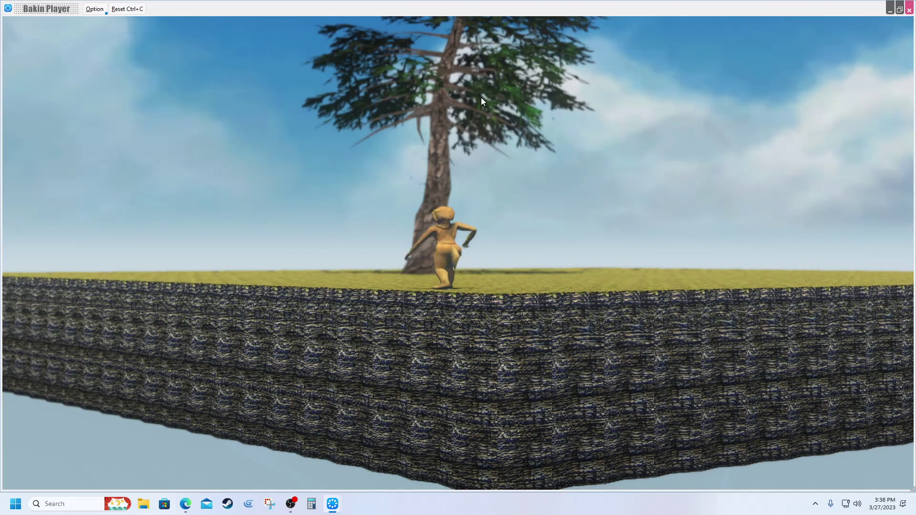
Step: Inspect the spruce's foliage sway and shadow in the running game from different heights, distances and camera angles
{"action": "key", "text": "Down"}
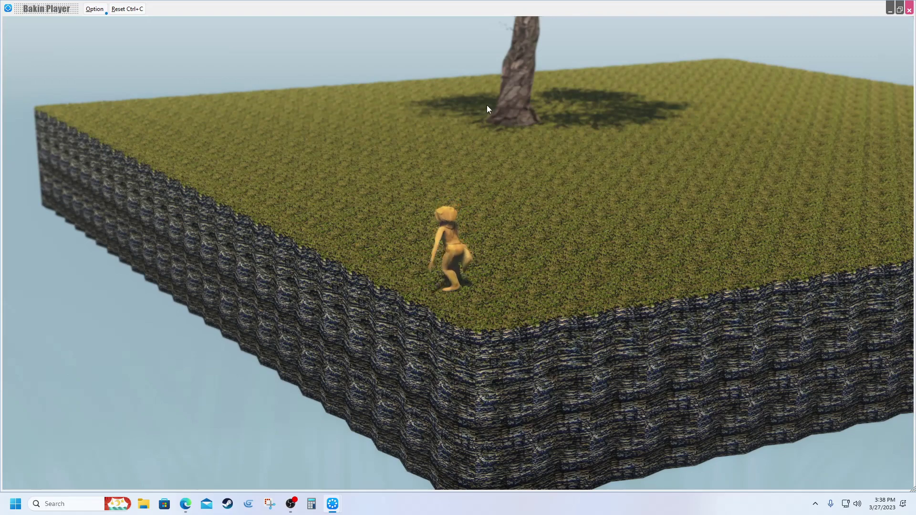
{"action": "key", "text": "Up"}
{"action": "key", "text": "Down"}
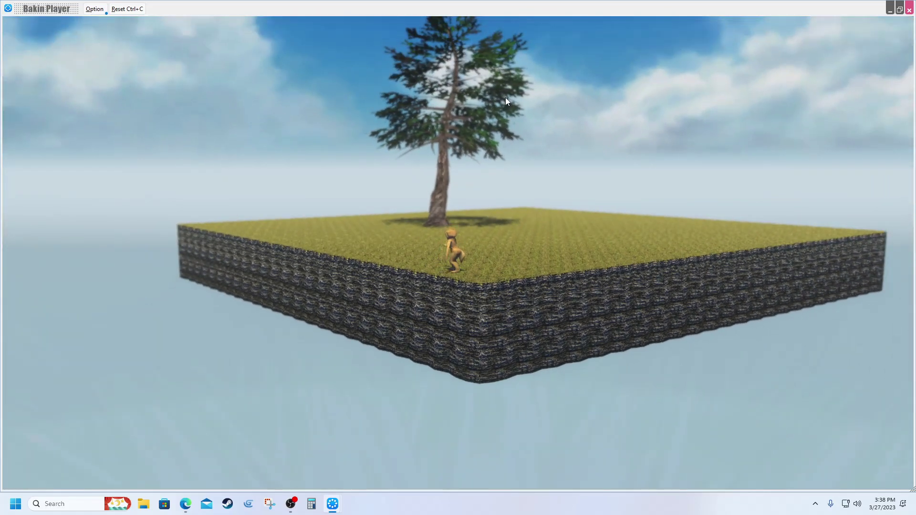
{"action": "key", "text": "Up"}
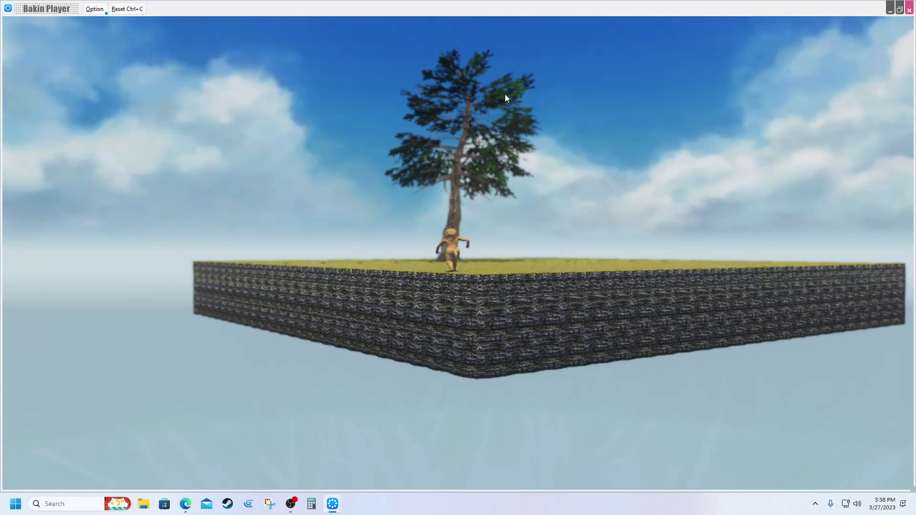
{"action": "scroll", "coordinate": [506, 105], "scroll_direction": "up", "scroll_amount": 1}
{"action": "scroll", "coordinate": [505, 102], "scroll_direction": "up", "scroll_amount": 4}
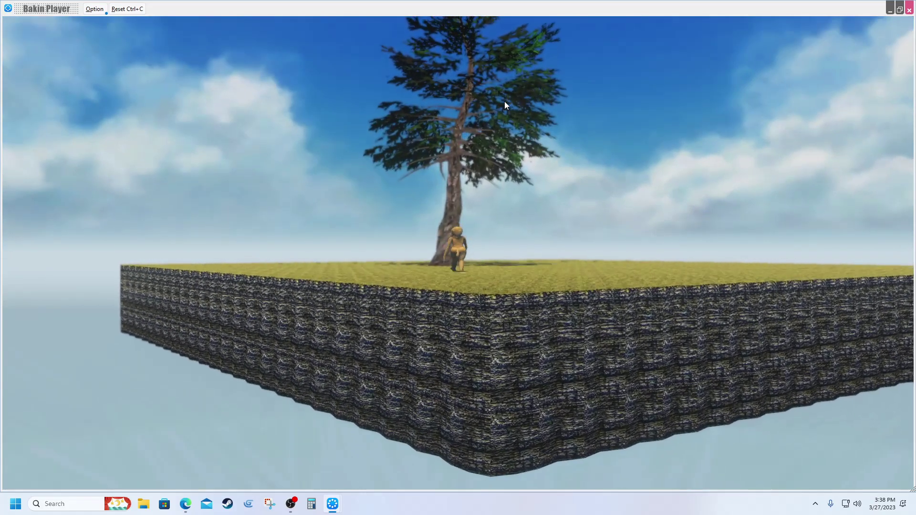
{"action": "key", "text": "Down"}
{"action": "key", "text": "Down"}
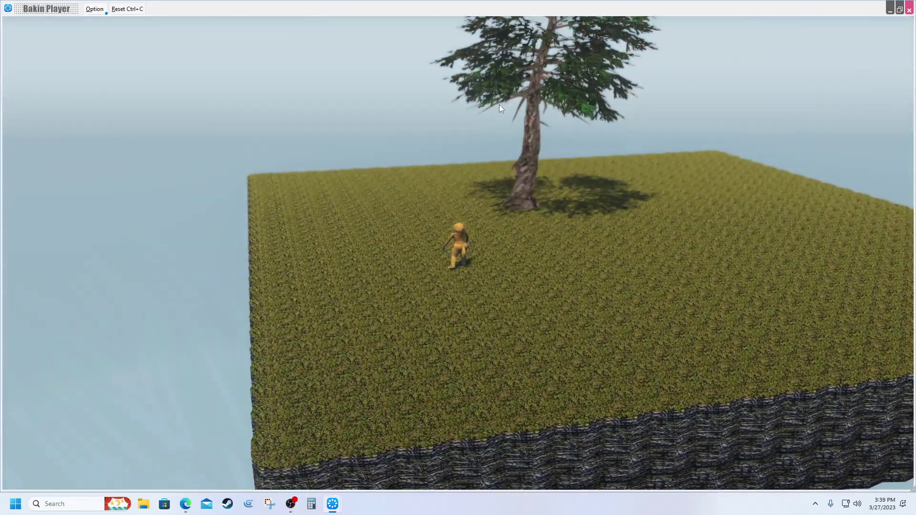
{"action": "scroll", "coordinate": [504, 108], "scroll_direction": "up", "scroll_amount": 3}
{"action": "key", "text": "Up"}
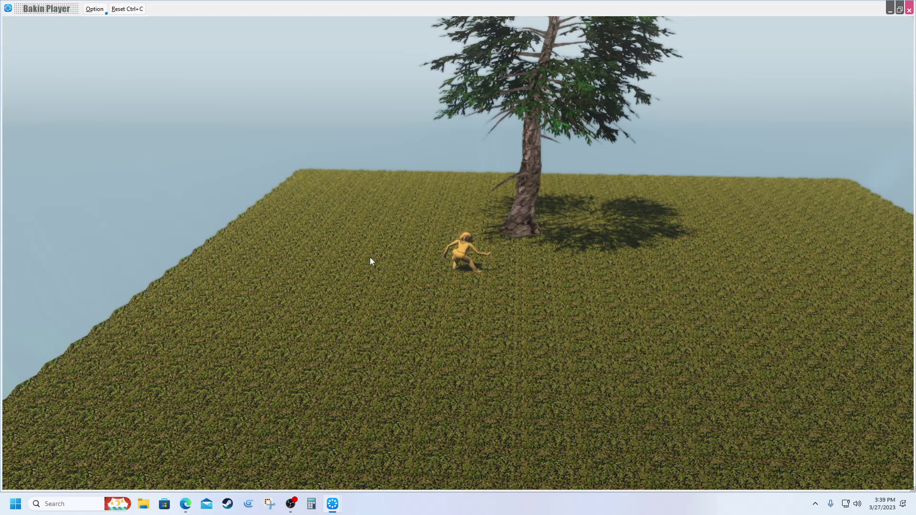
{"action": "mouse_move", "coordinate": [370, 257]}
{"action": "left_mouse_down"}
{"action": "mouse_move", "coordinate": [397, 260]}
{"action": "mouse_move", "coordinate": [378, 255]}
{"action": "mouse_move", "coordinate": [382, 245]}
{"action": "left_mouse_up"}
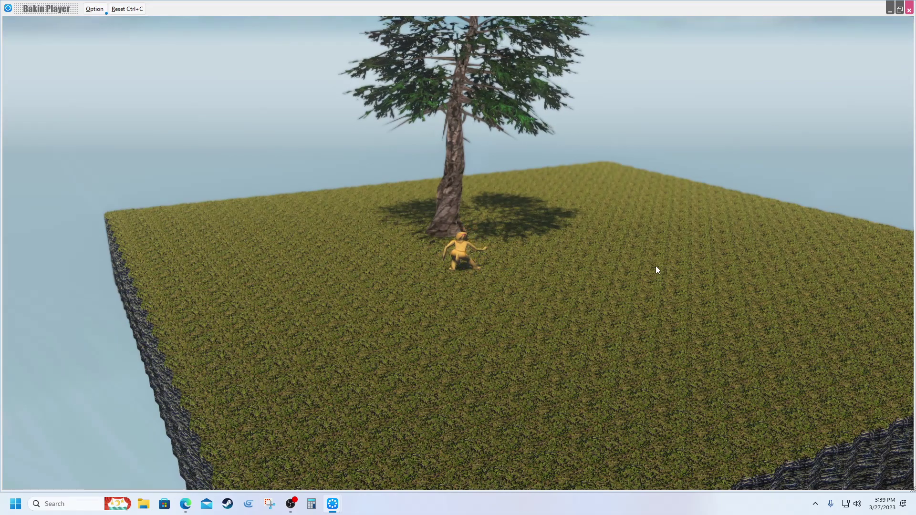
{"action": "left_click_drag", "start_coordinate": [556, 158], "coordinate": [588, 159]}
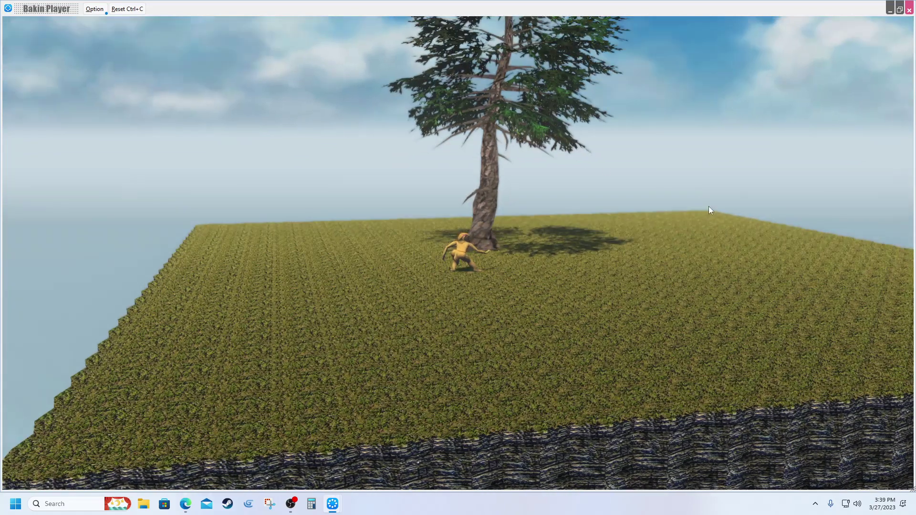